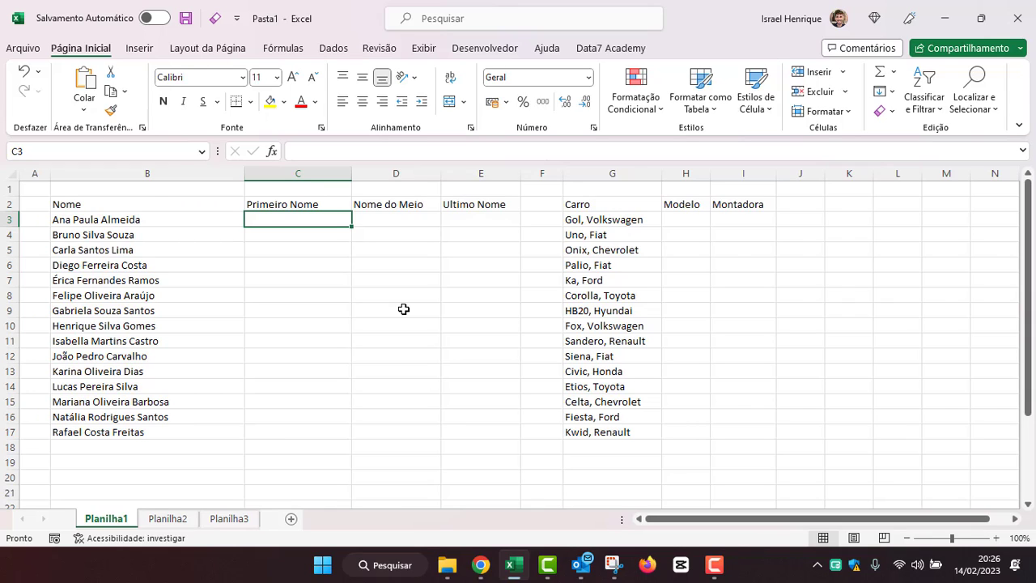
Format the name table B2:E17 with the Data7 formatting tool.
drag(157, 203, 480, 429)
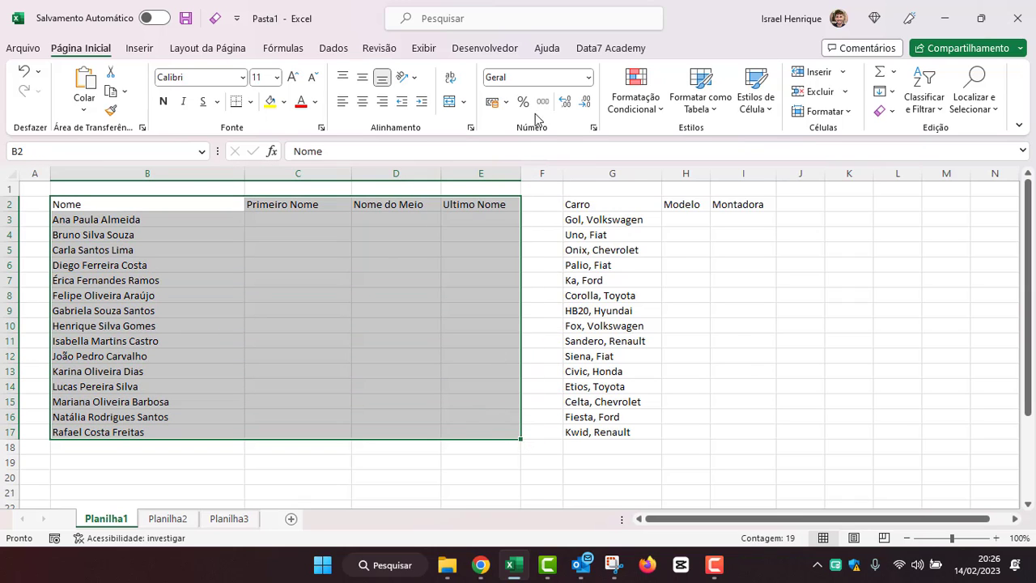
click(609, 50)
click(36, 85)
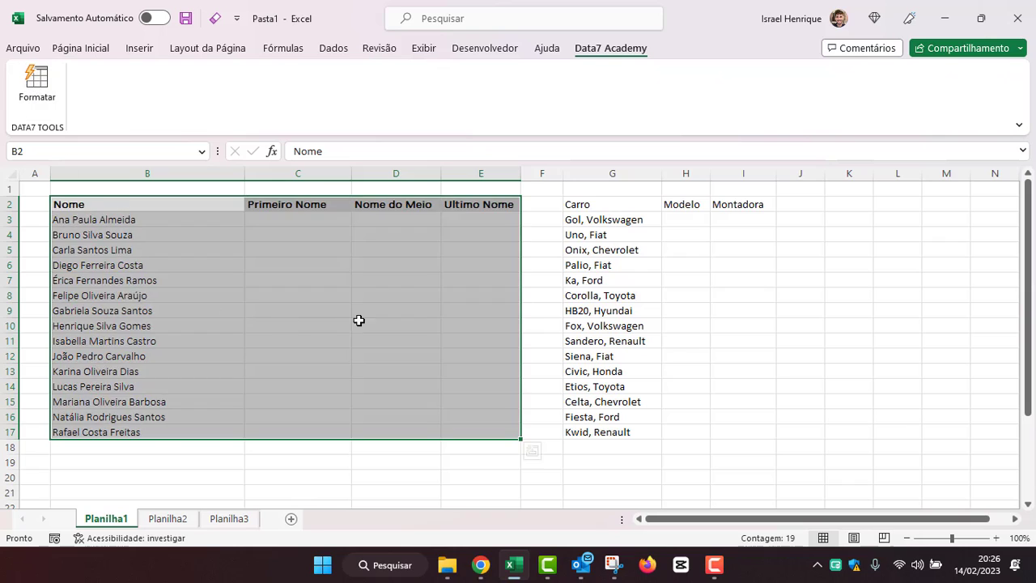
click(359, 320)
Enter the first names for rows 3 and 4 under Primeiro Nome, accepting the suggested Flash Fill for the rest of the column.
click(294, 223)
click(123, 220)
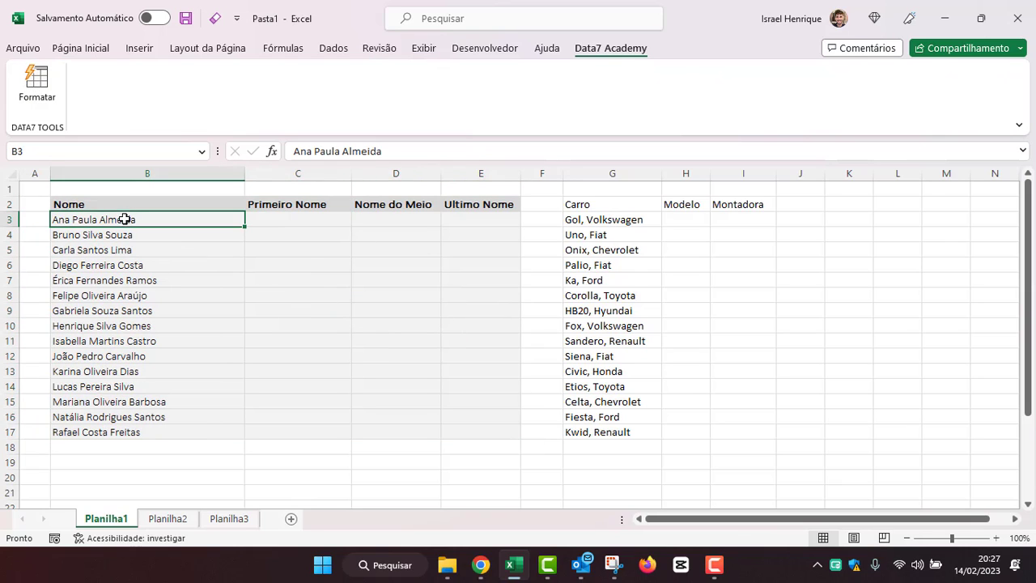
click(124, 234)
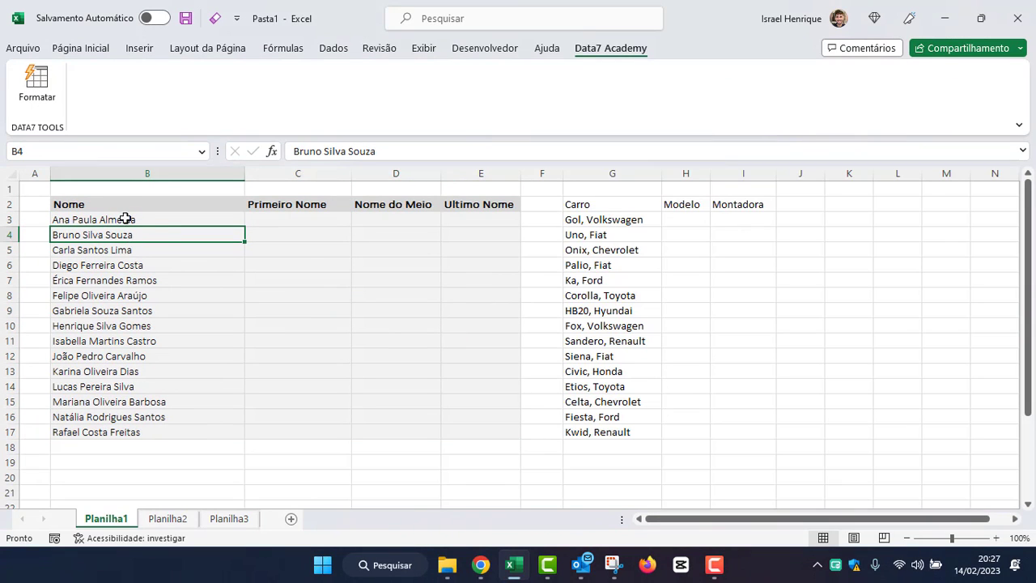
click(290, 221)
click(80, 49)
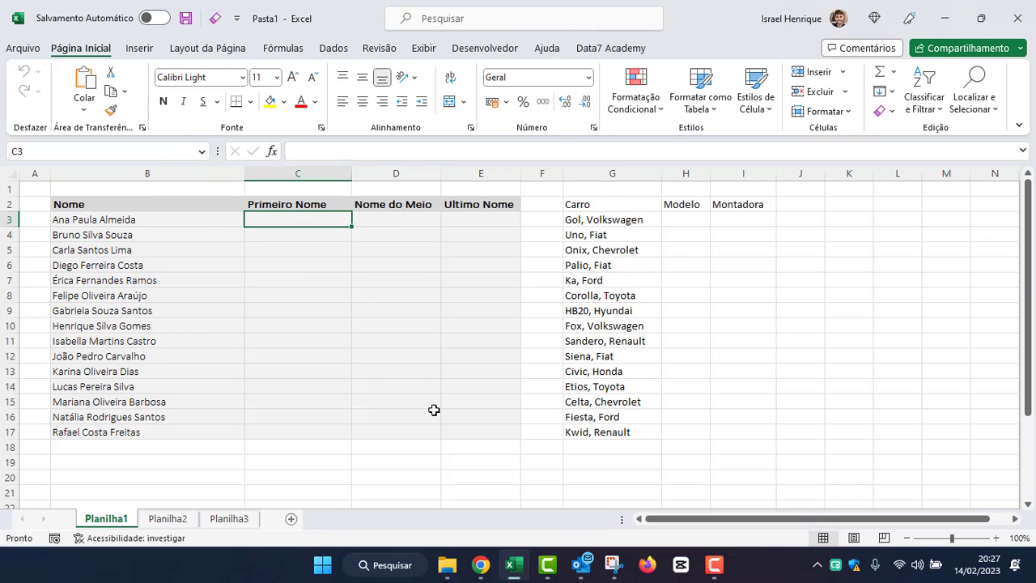
text(Ana)
key(Return)
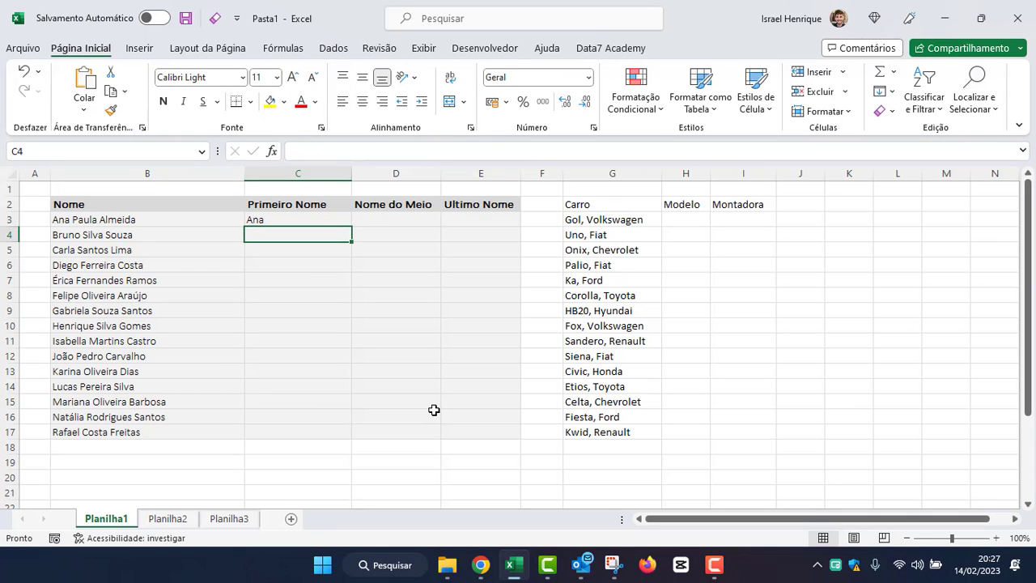
text(Bruno)
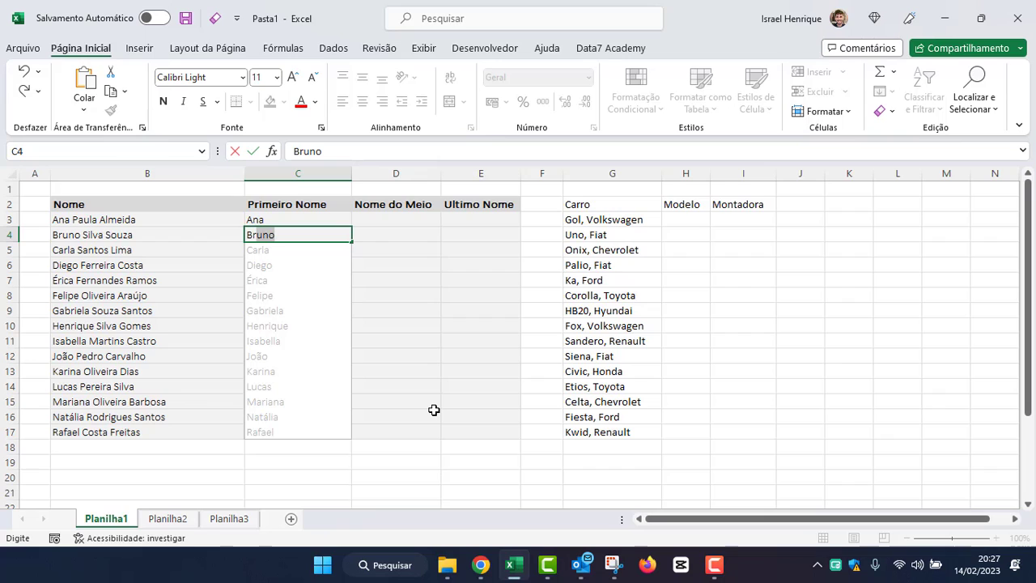
key(Return)
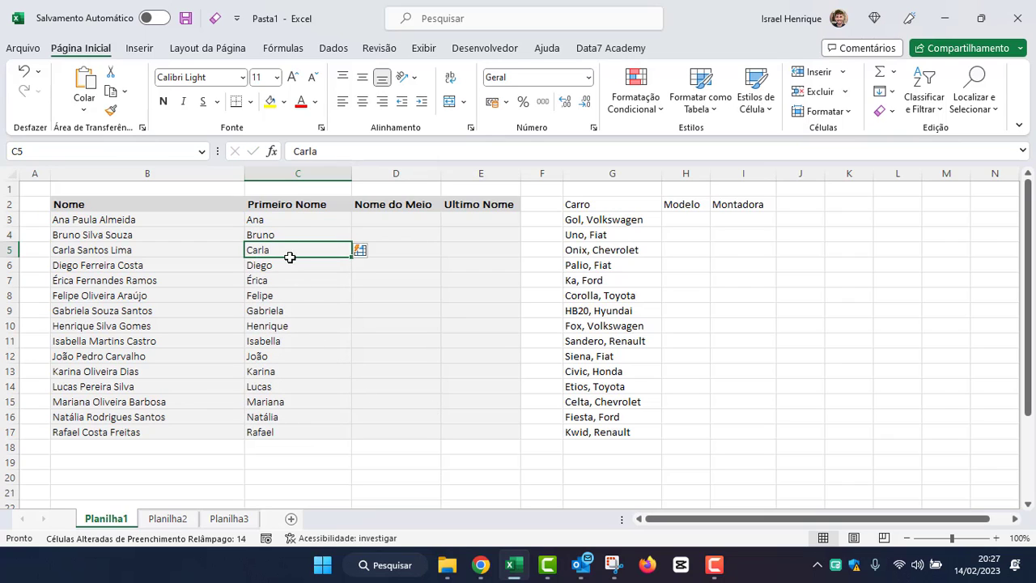
click(281, 218)
click(282, 235)
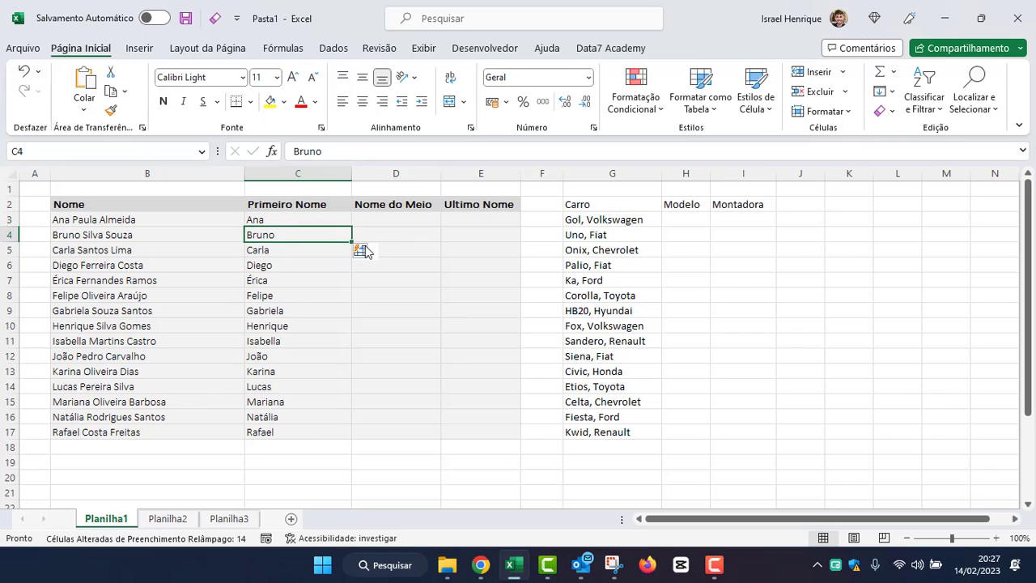
Enter the middle names for rows 3 and 4 under Nome do Meio, leaving the suggested fill unaccepted.
click(378, 219)
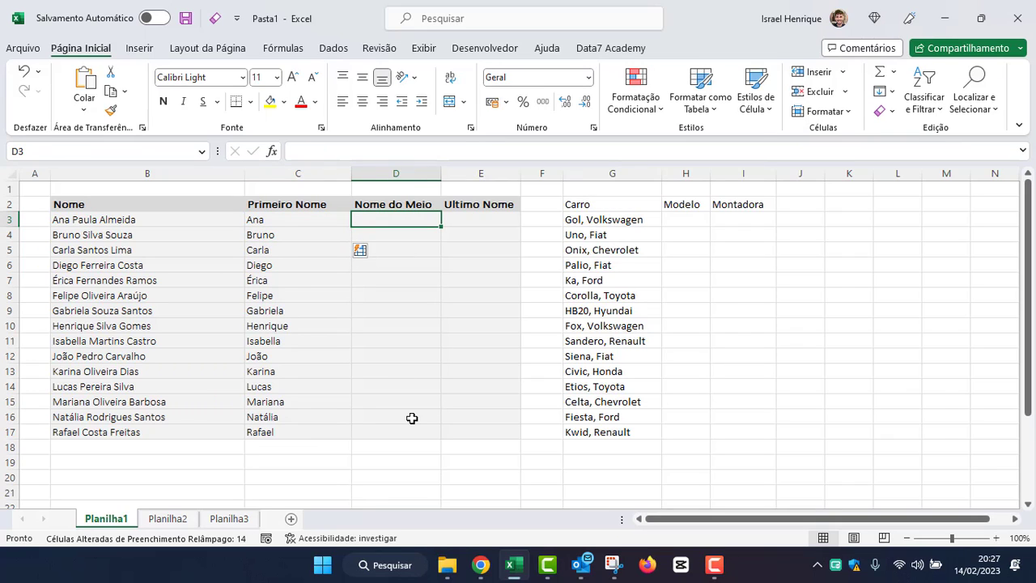
text(Paula)
key(Return)
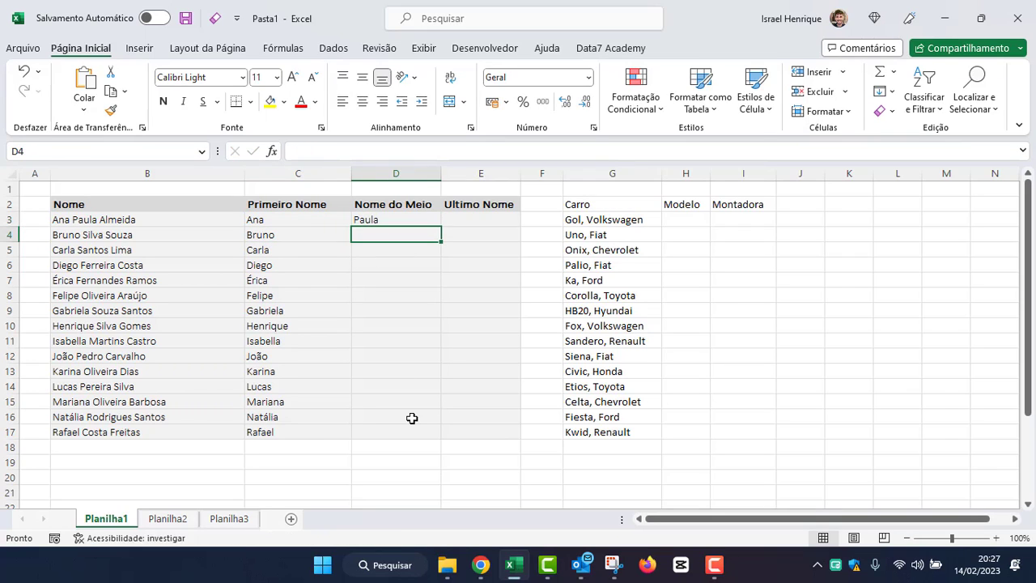
text(Silva)
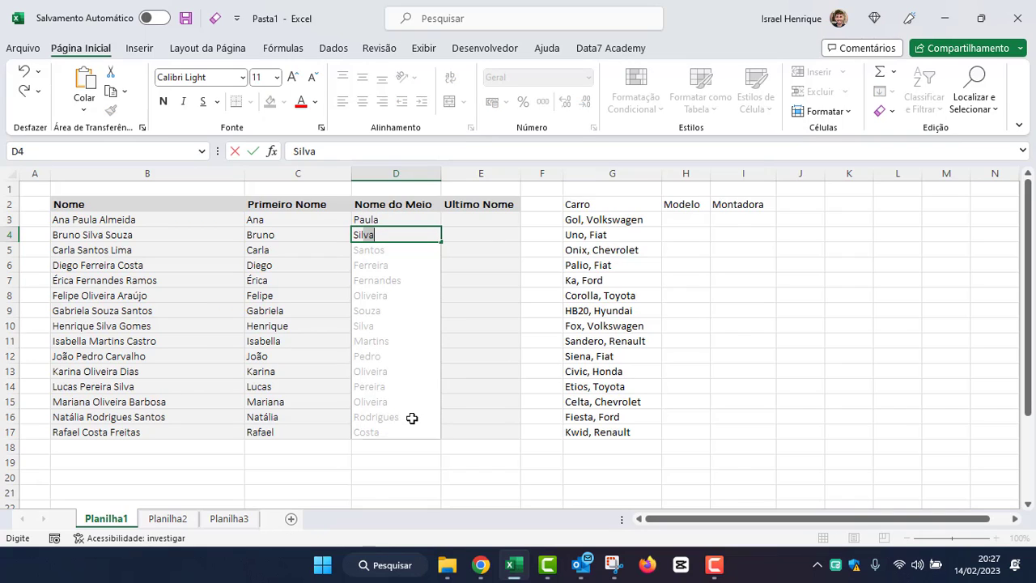
key(BackSpace)
key(BackSpace)
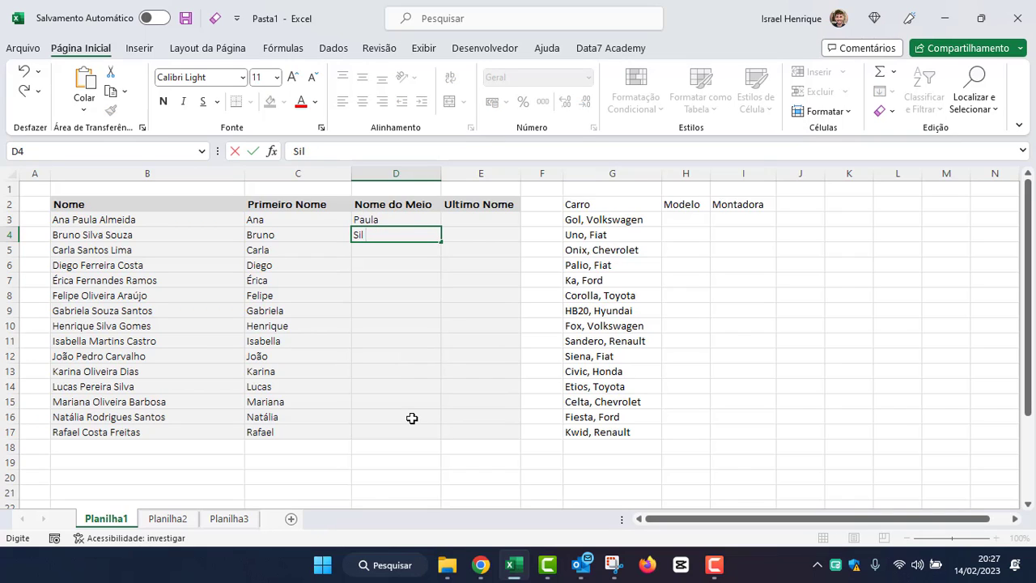
text(va)
key(Return)
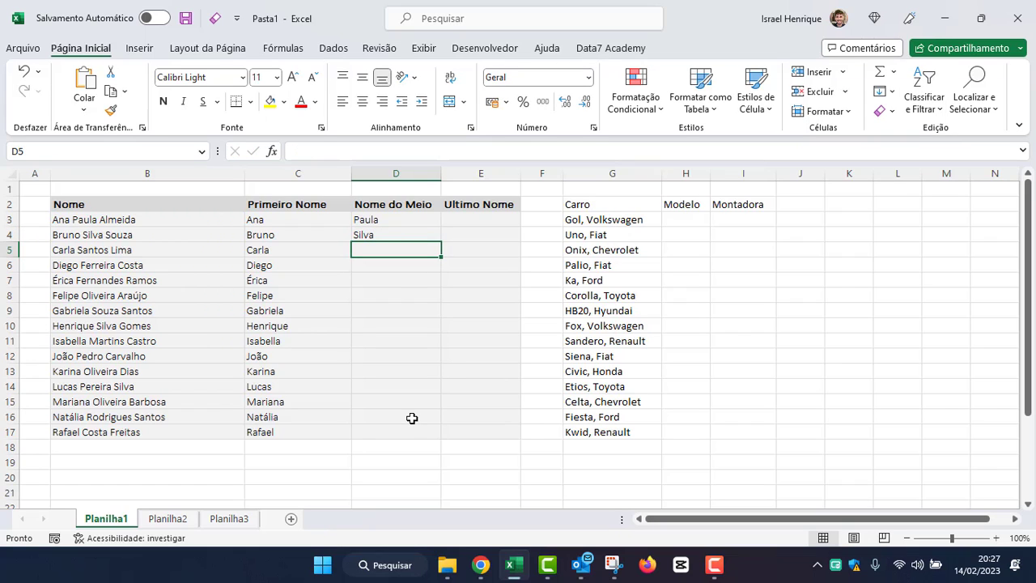
Flash Fill the rest of the Nome do Meio column from D5.
click(393, 216)
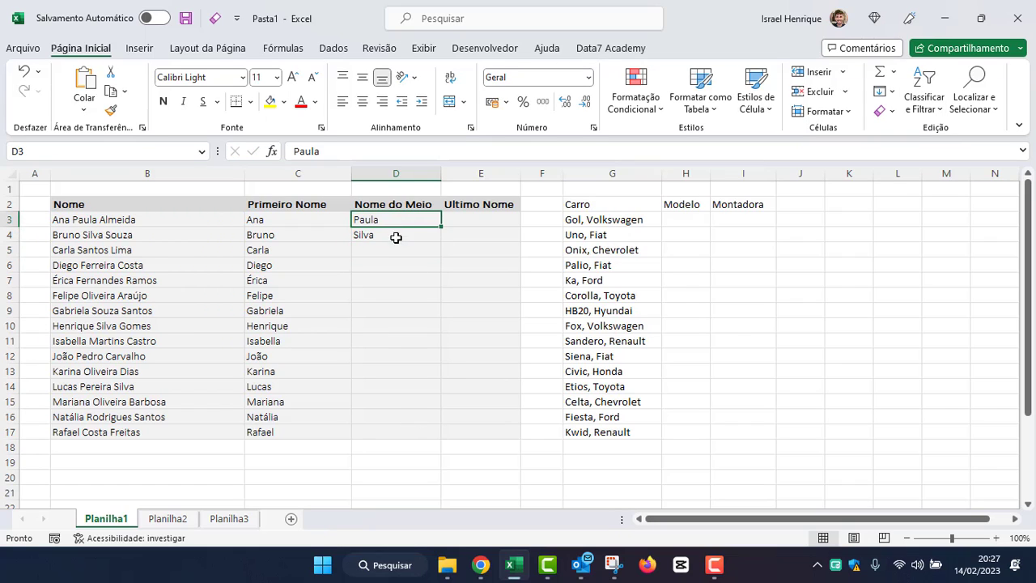
click(391, 250)
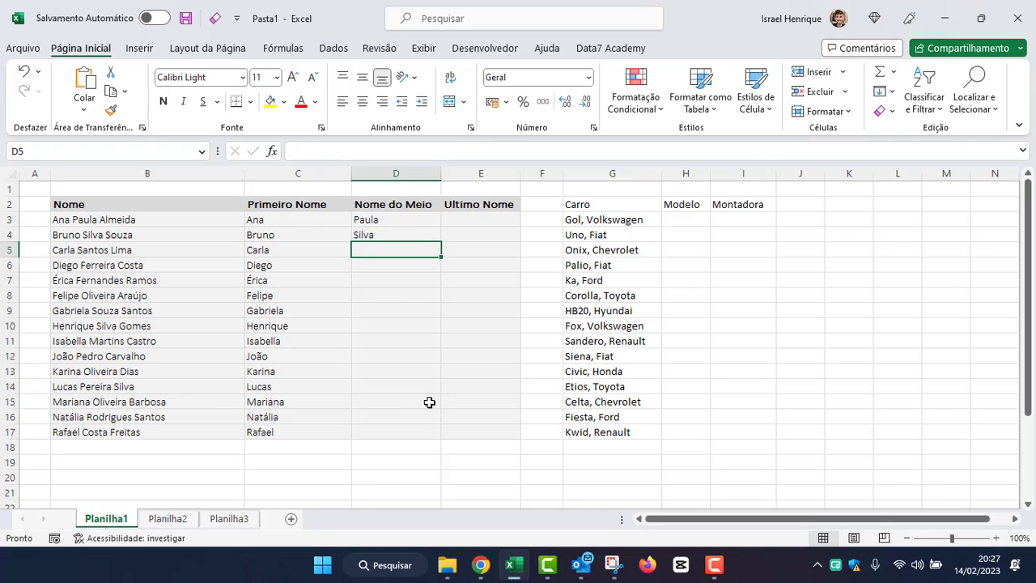
key(ctrl+e)
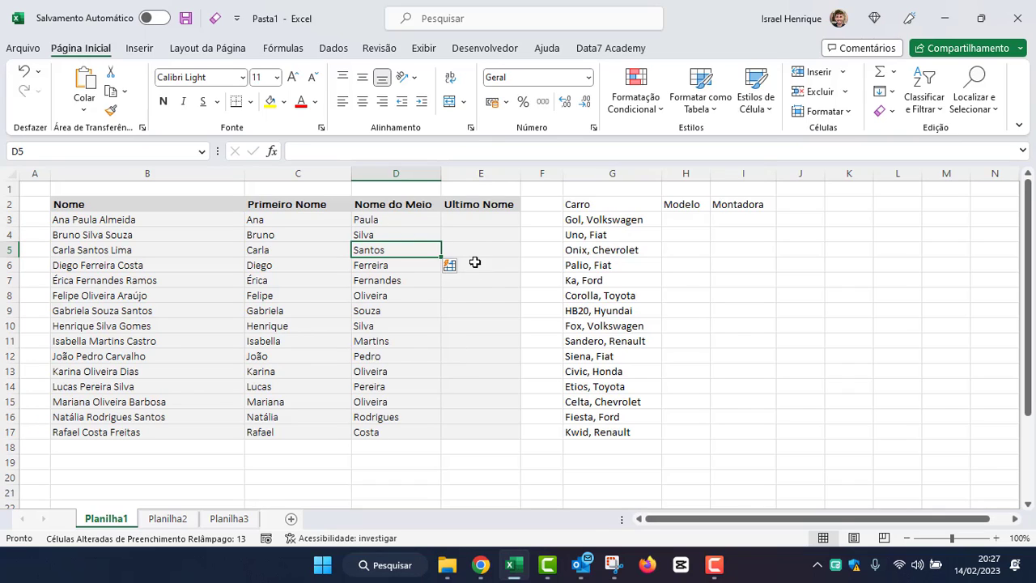
Enter the last names for rows 3 and 4 under Ultimo Nome and Flash Fill the rest of the column from E5.
click(476, 221)
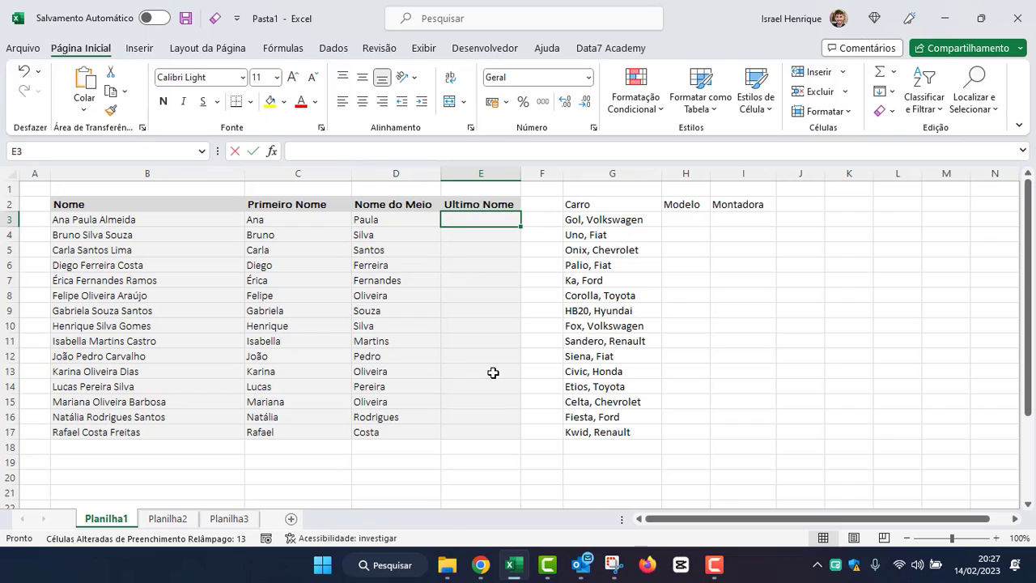
text(Almeida)
key(Return)
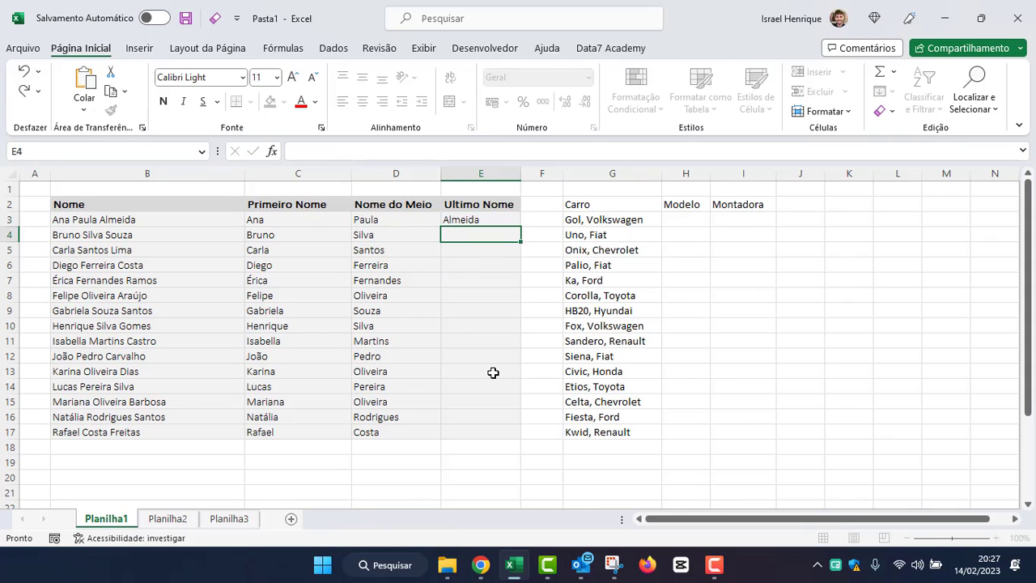
text(Soiuz)
key(BackSpace)
key(BackSpace)
key(BackSpace)
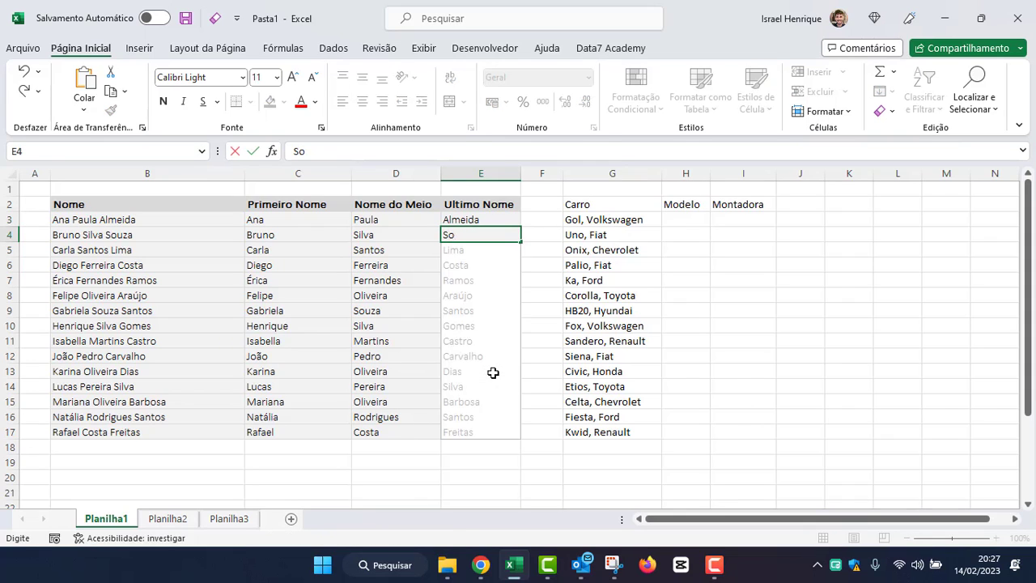
text(uza)
key(Return)
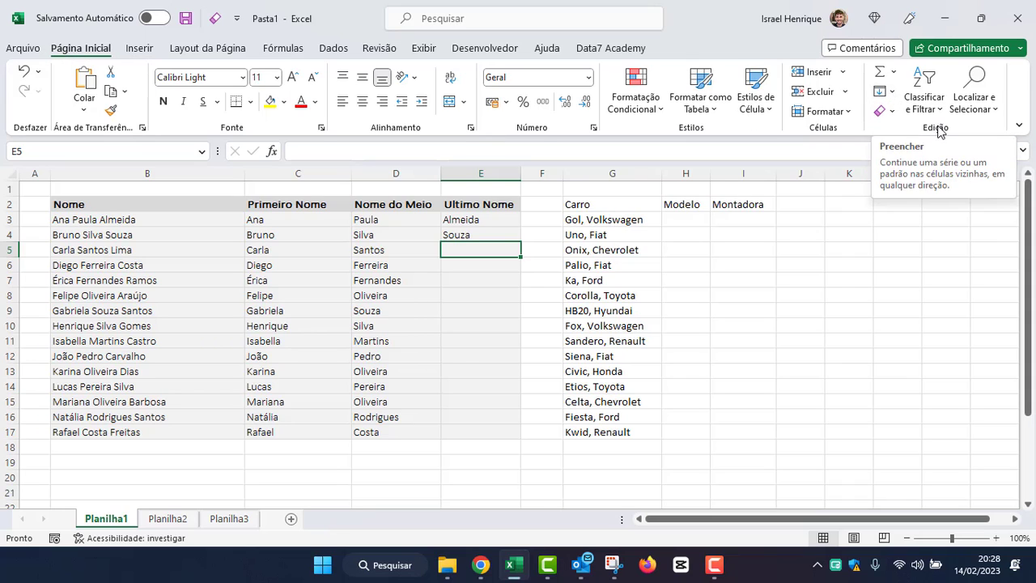
click(892, 96)
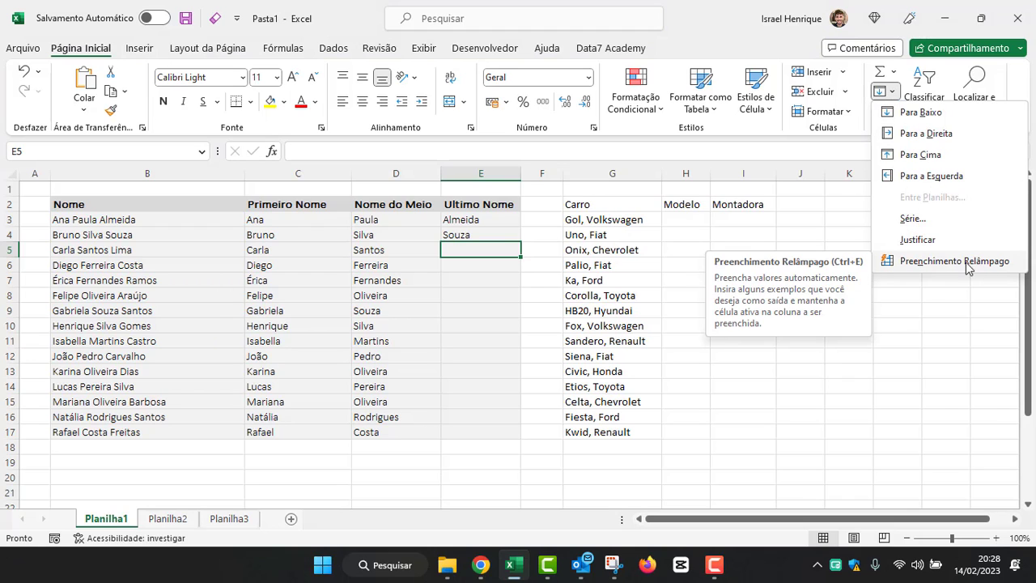
click(935, 261)
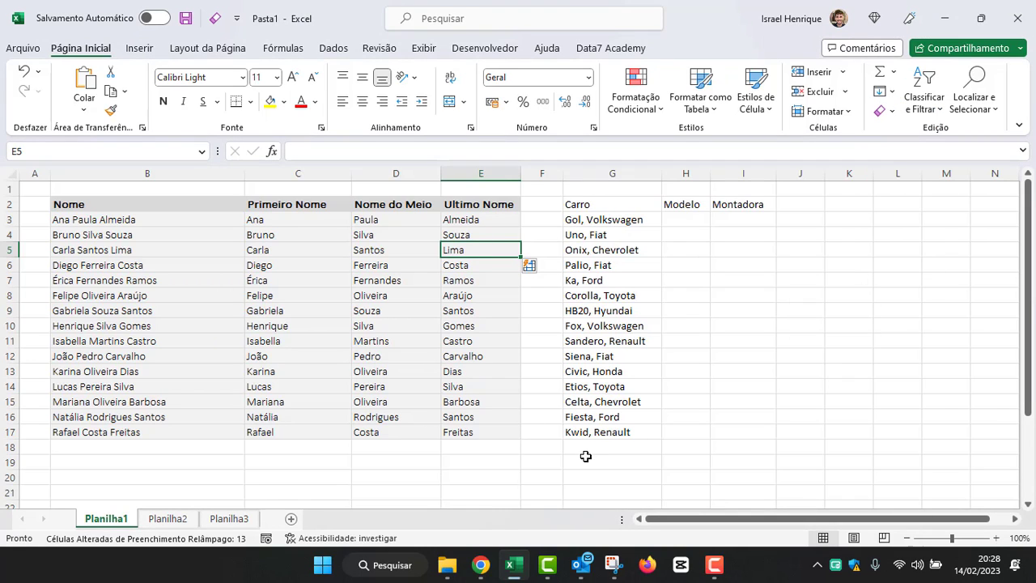
Format the car table G2:I17 with the Data7 formatting tool.
drag(579, 202, 762, 430)
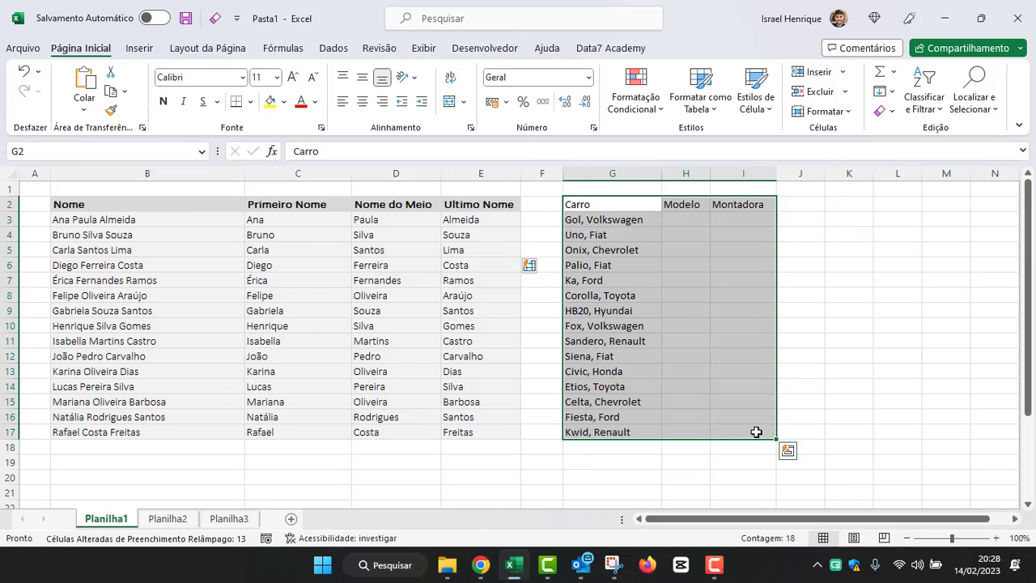
click(612, 52)
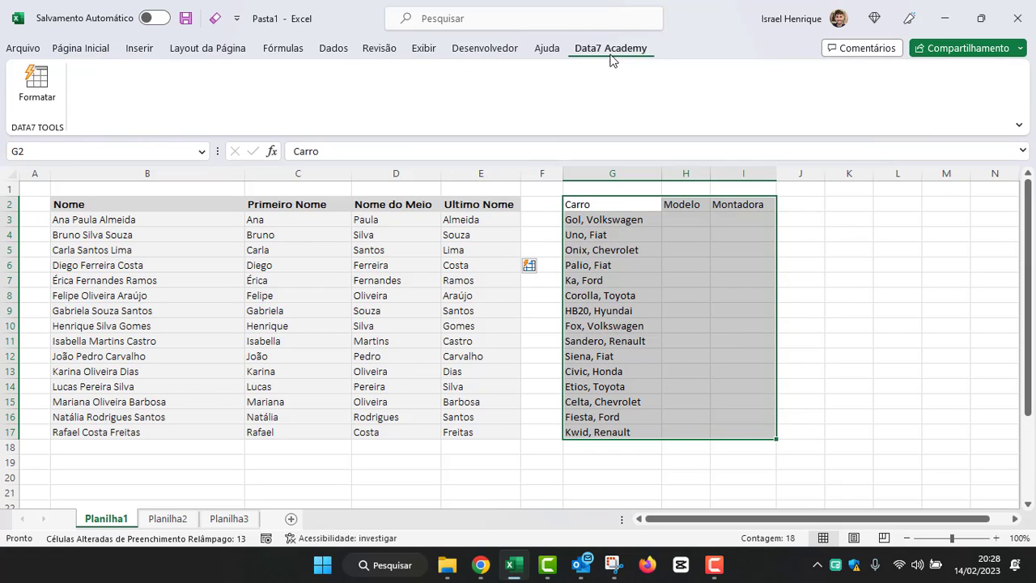
click(37, 85)
click(844, 313)
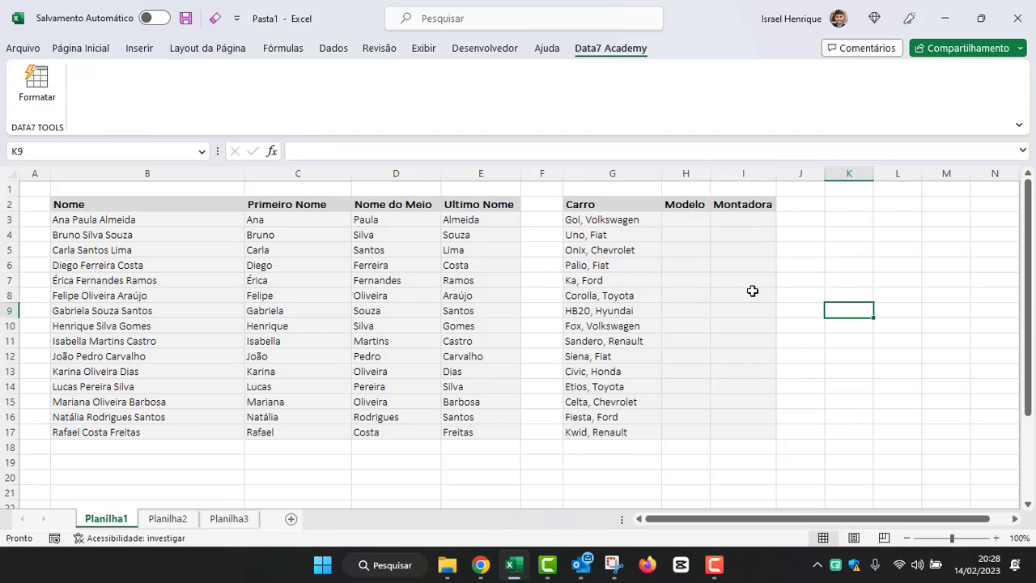
Enter the example models Gol in H3 and Uno in H4 under Modelo.
click(595, 218)
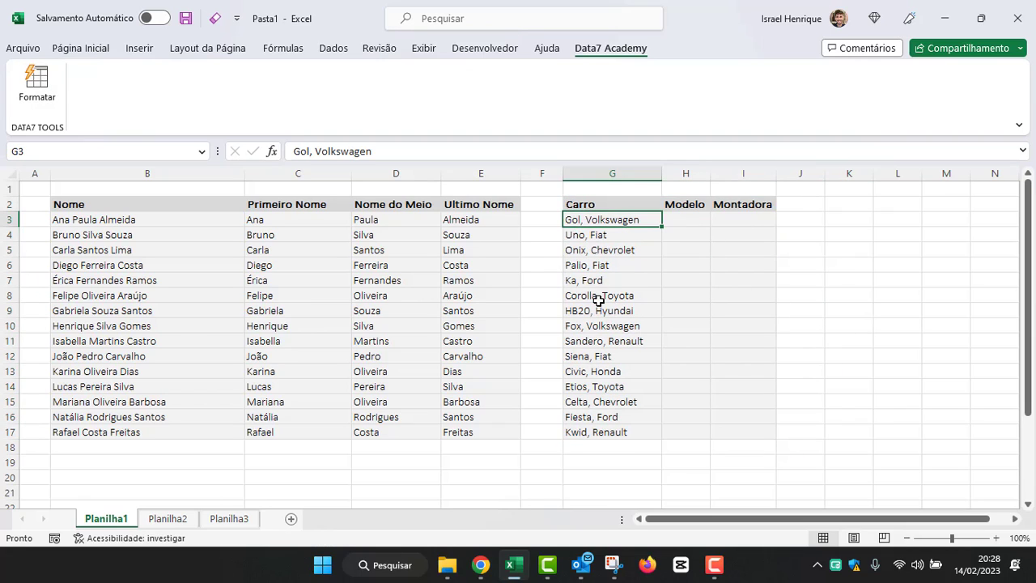
click(597, 234)
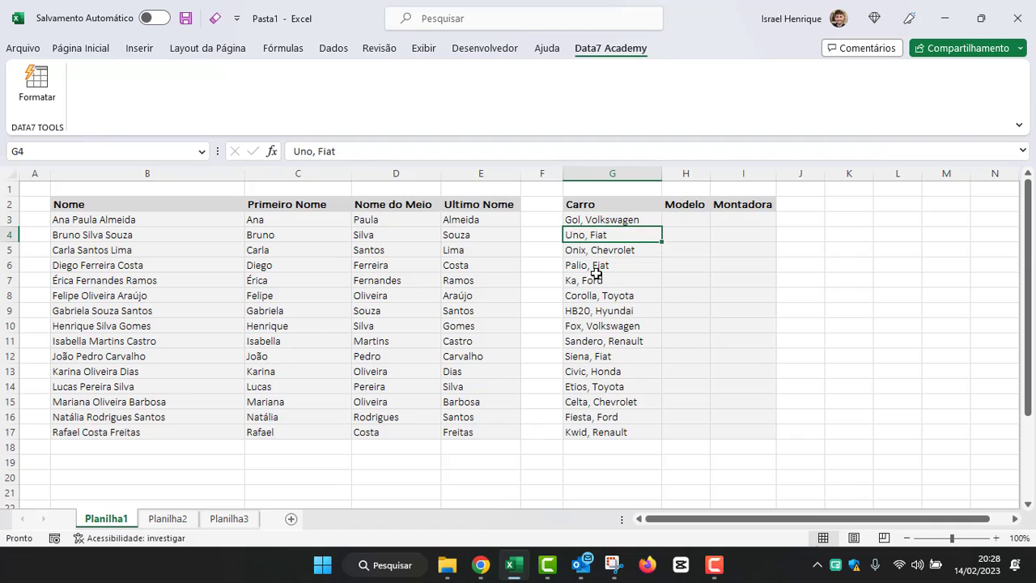
click(598, 254)
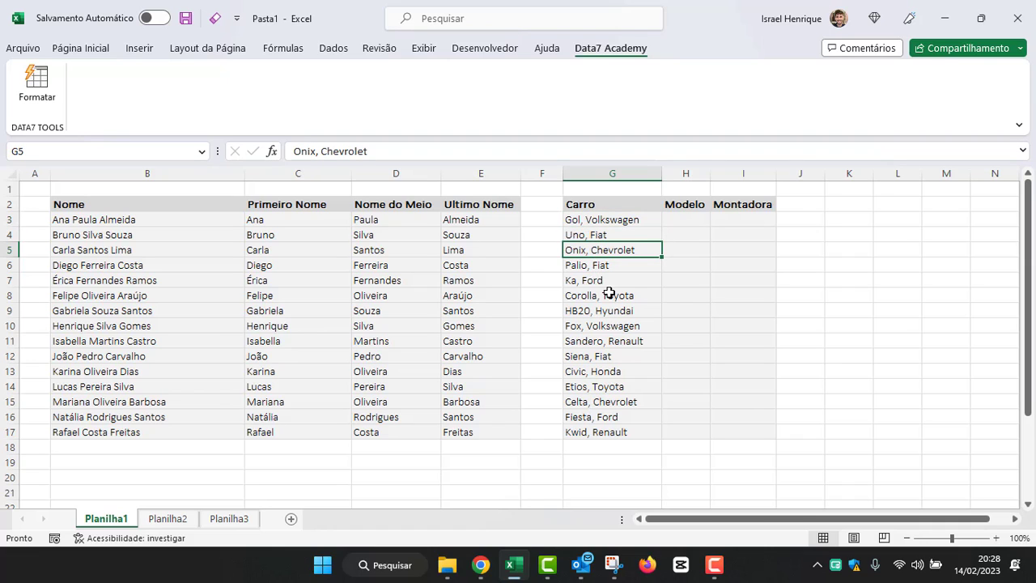
click(698, 224)
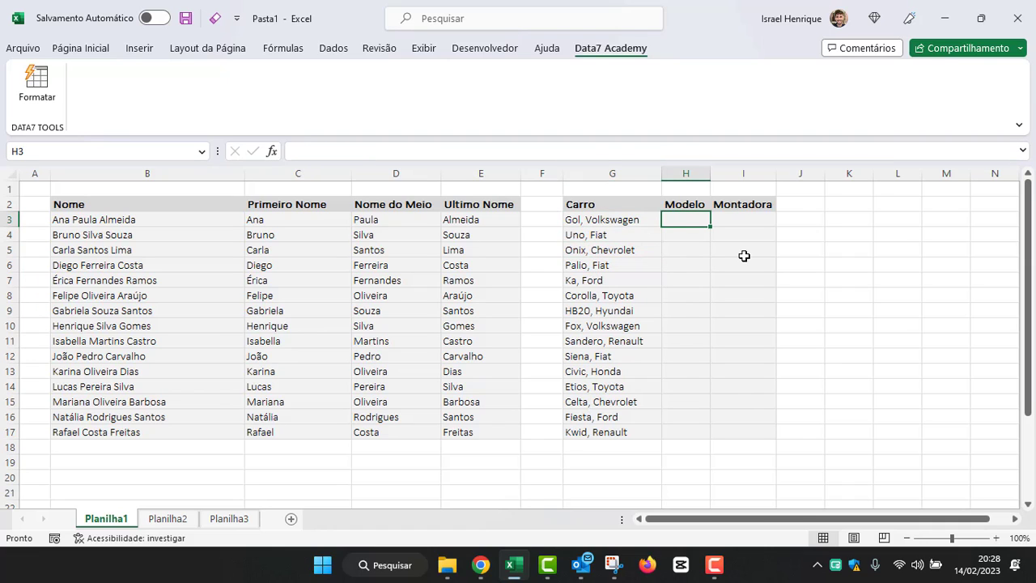
key(F5)
key(Escape)
text(G)
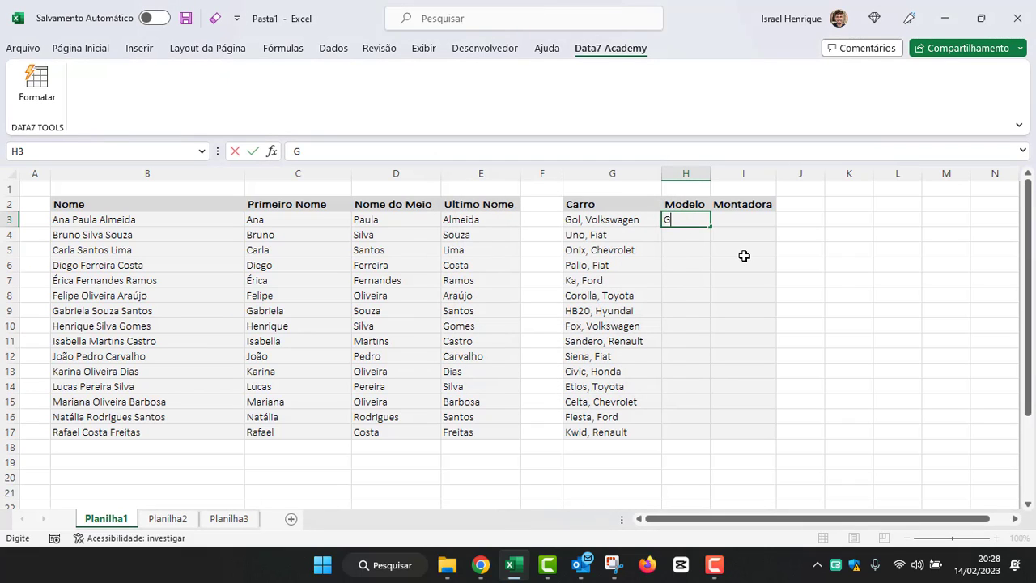
text(ol)
key(Return)
text(Uno)
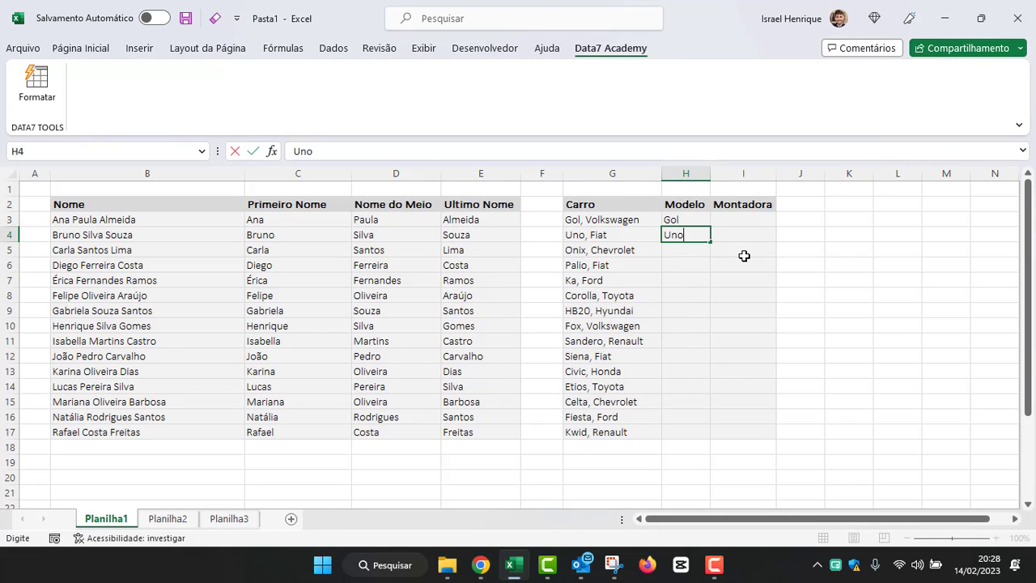
key(Return)
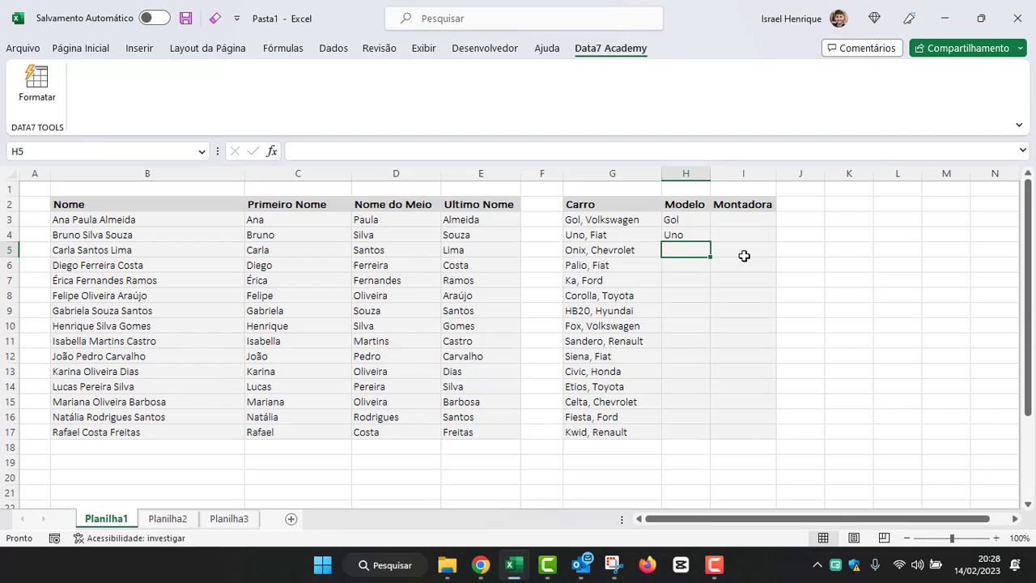
Flash Fill the rest of the Modelo column from H5.
text(O)
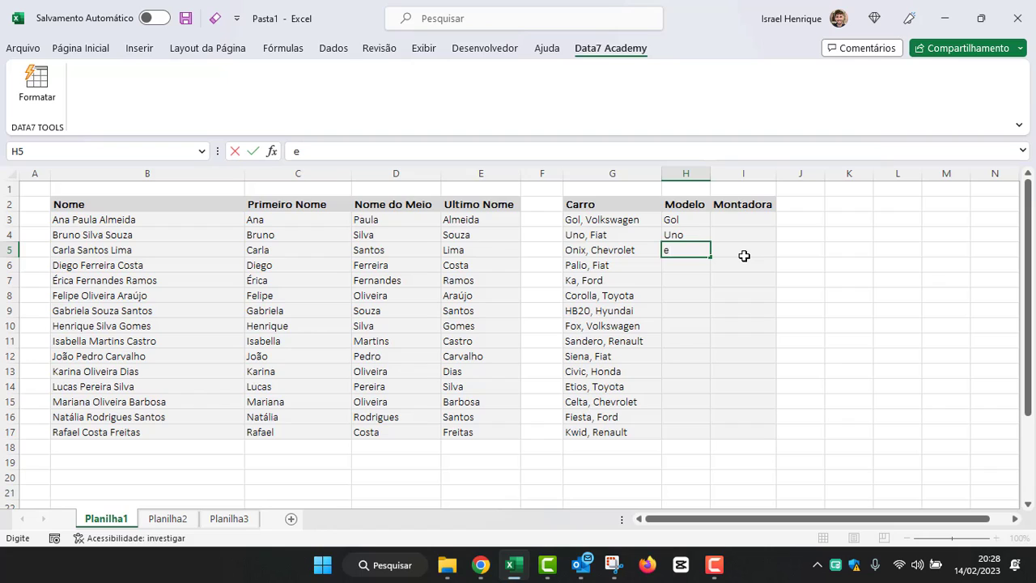
key(BackSpace)
key(Escape)
key(ctrl+e)
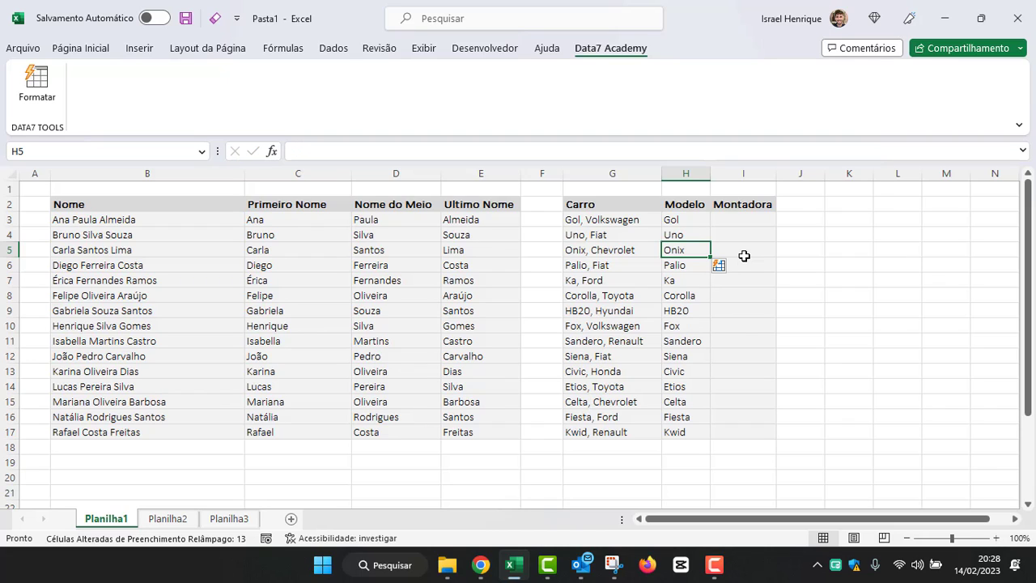
Enter Volkswagen in I3 and Fiat in I4 under Montadora, accepting the Flash Fill suggestion for the rest of the column.
click(676, 370)
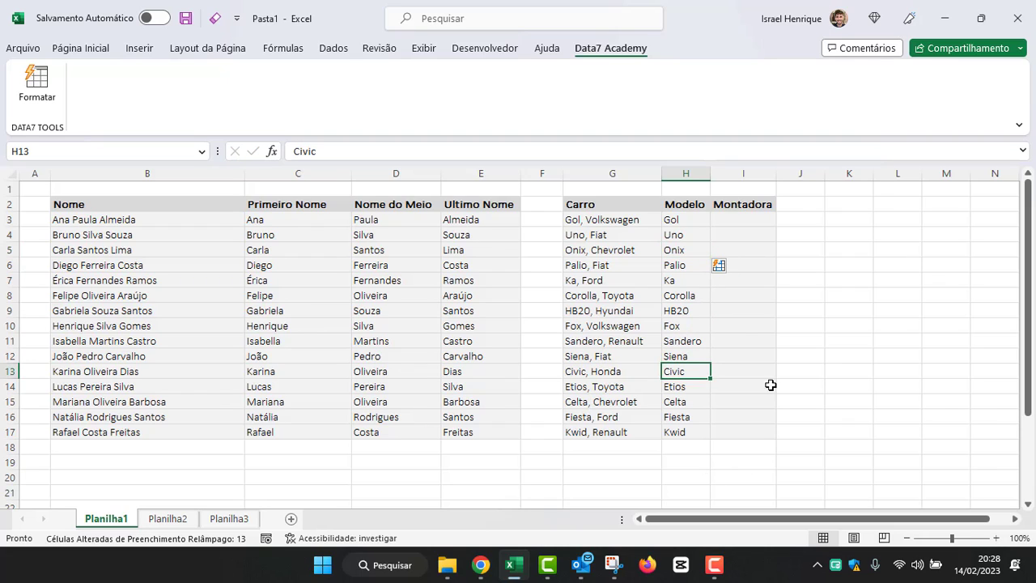
click(746, 219)
text(Volks)
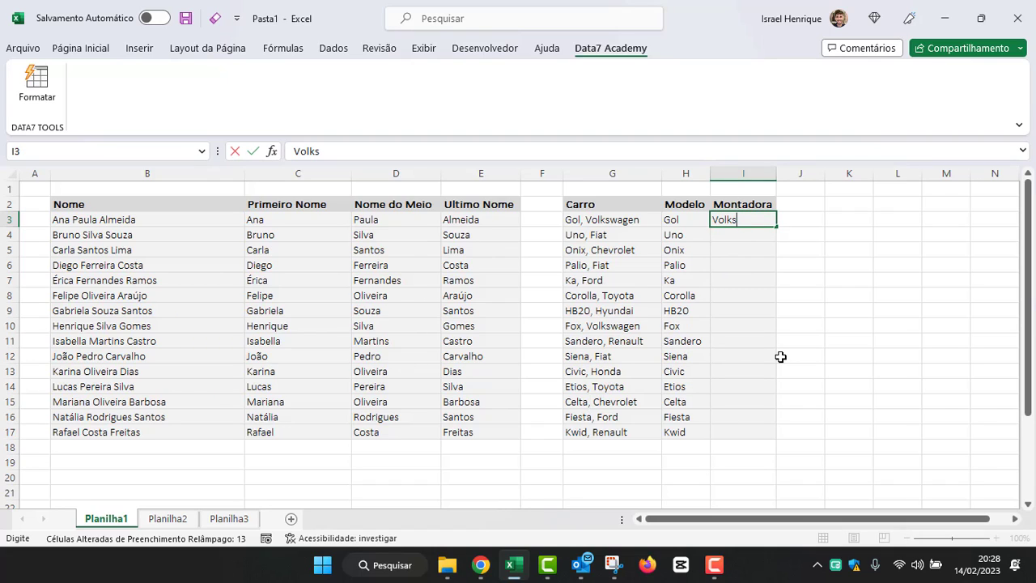
text(wagen)
key(Return)
text(Fu)
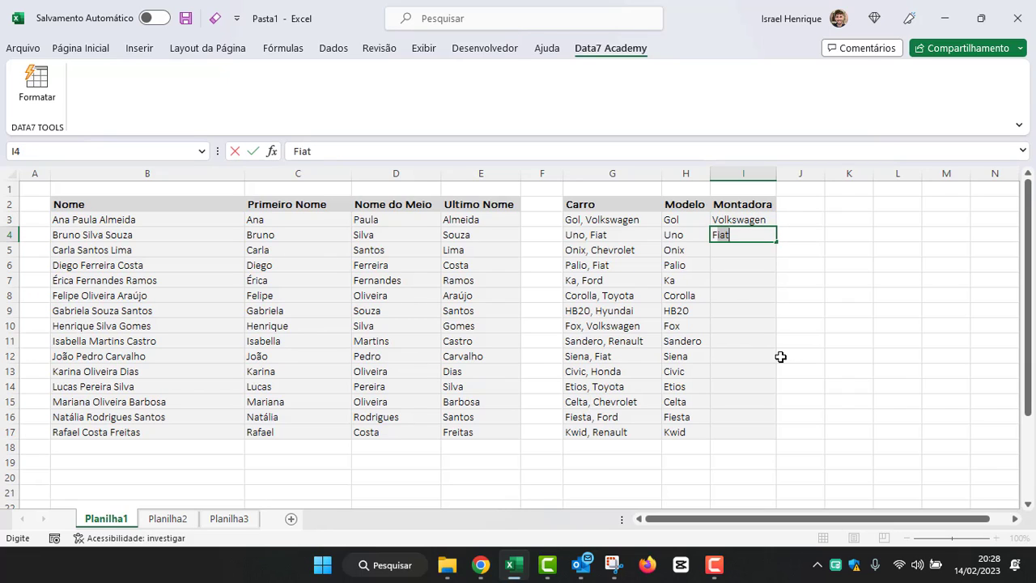
key(BackSpace)
text(iat)
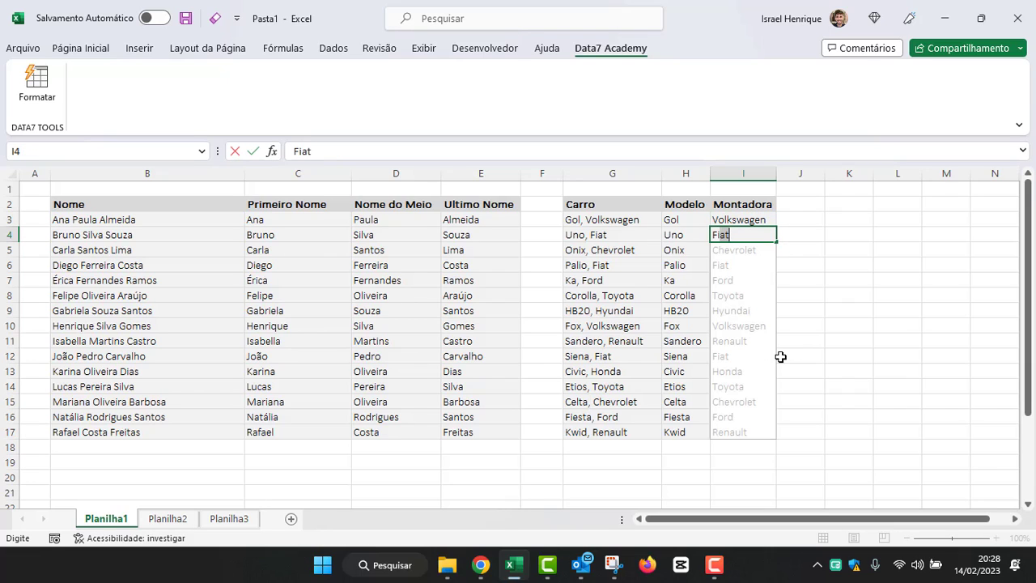
key(Return)
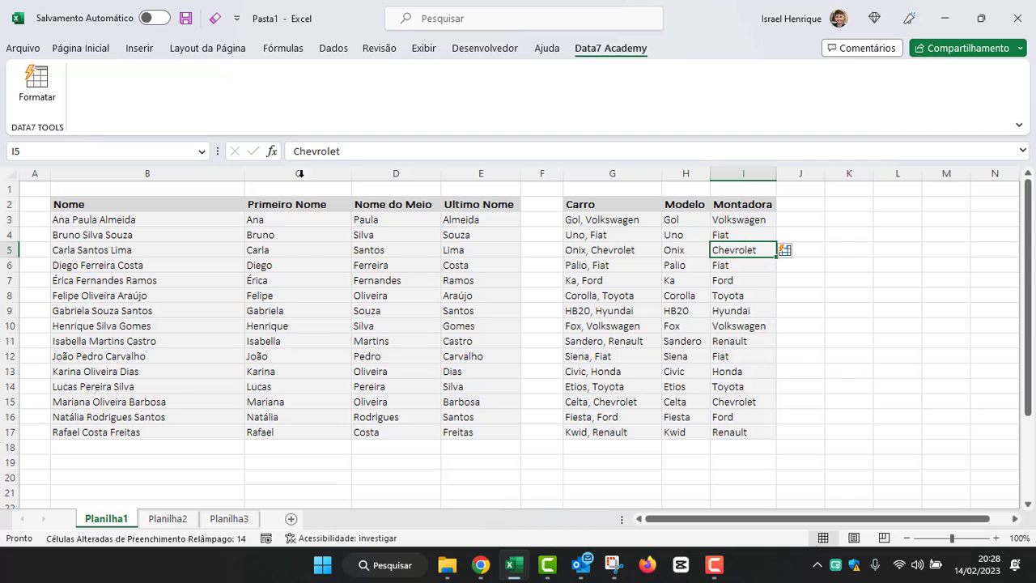
Format the address table C3:G13 on the Planilha2 sheet with the Data7 formatting tool.
click(81, 48)
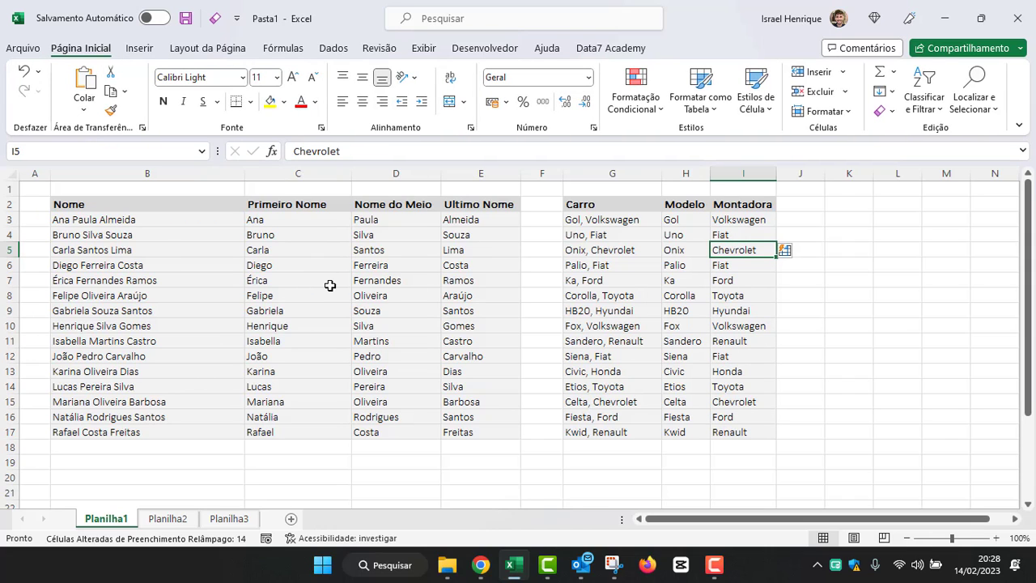
click(164, 525)
drag(174, 222, 631, 368)
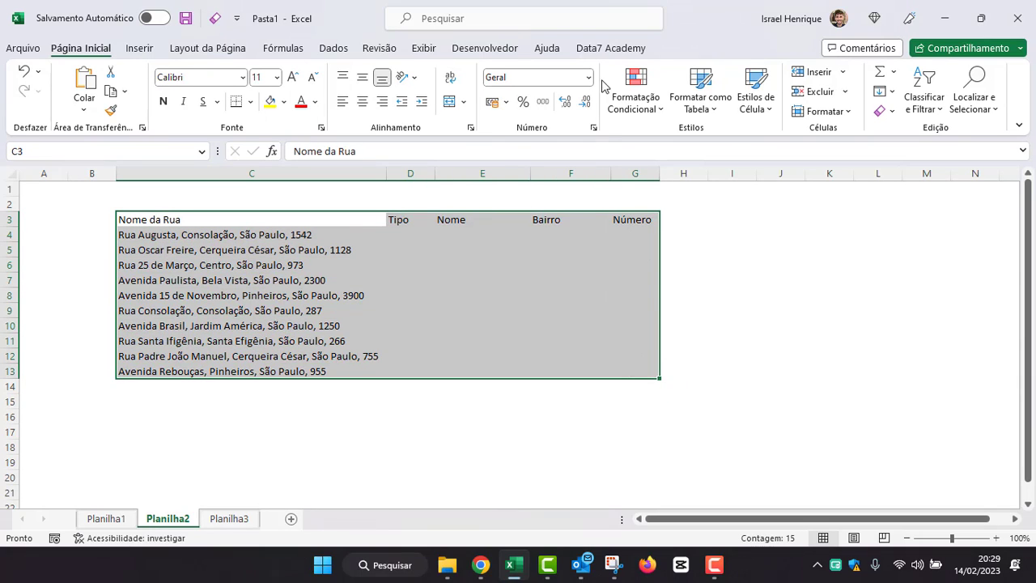
click(609, 48)
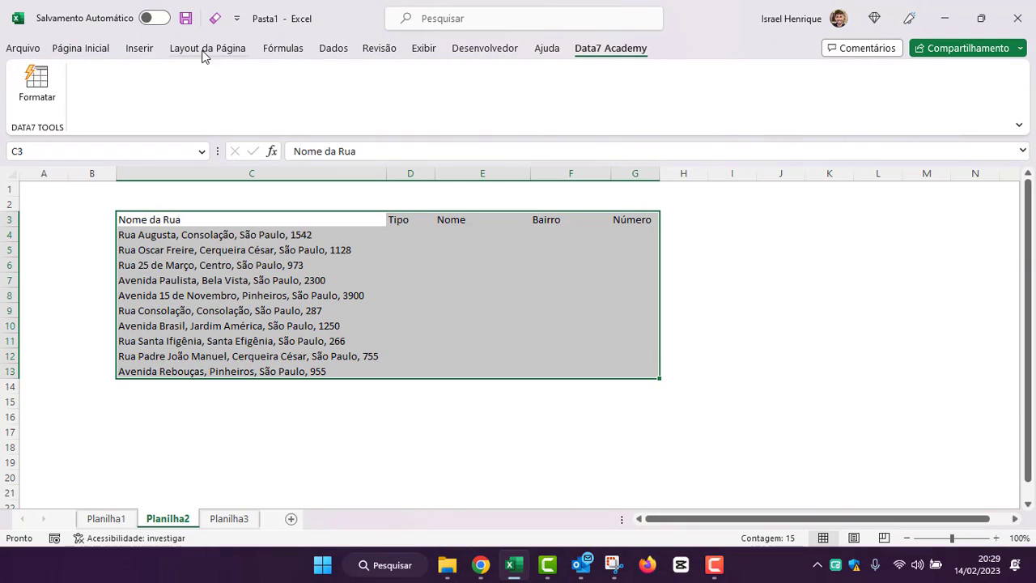
click(37, 89)
Enter the street type Rua in D4 and D5 under Tipo.
click(405, 234)
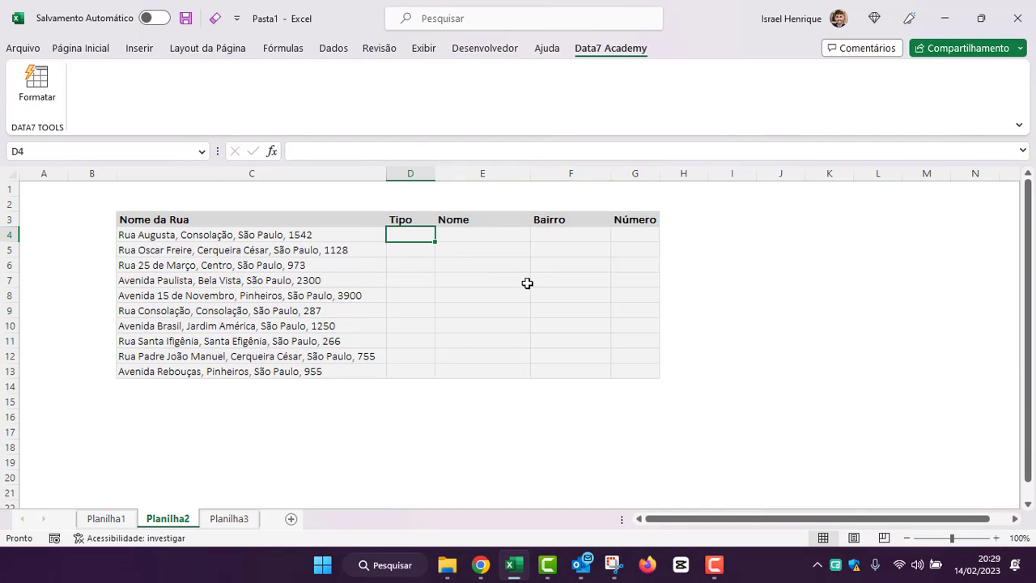
click(169, 233)
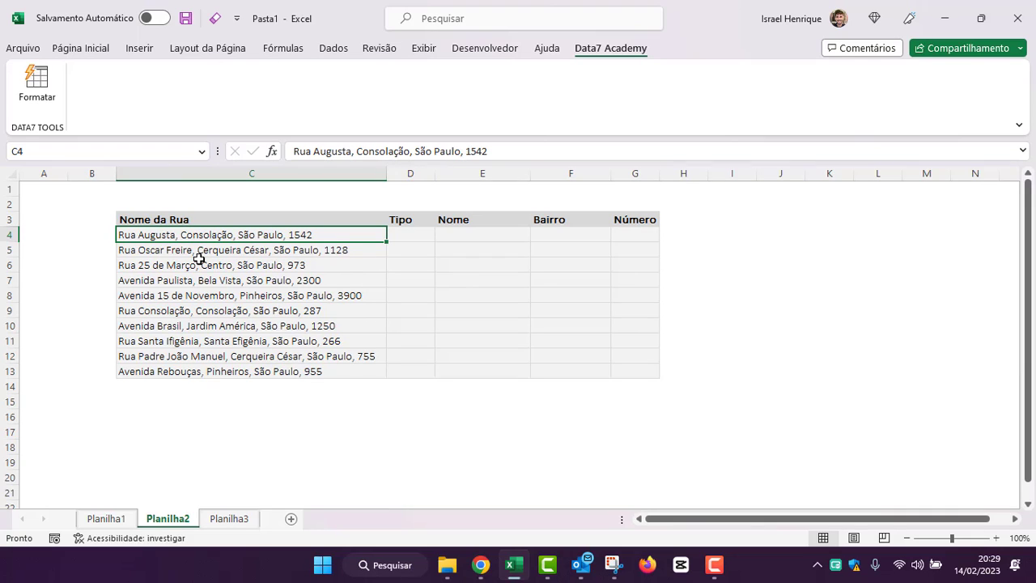
click(410, 233)
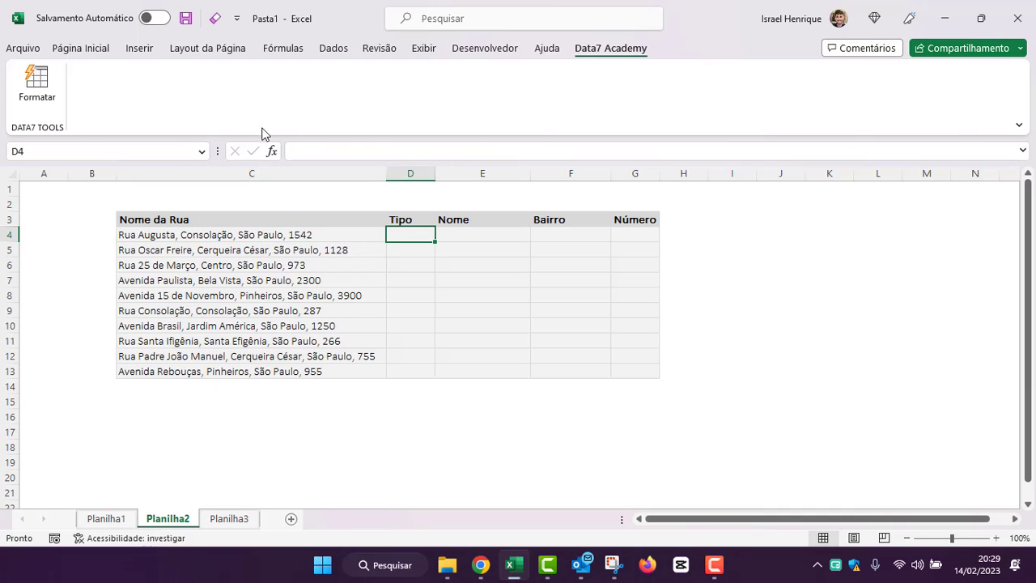
click(81, 48)
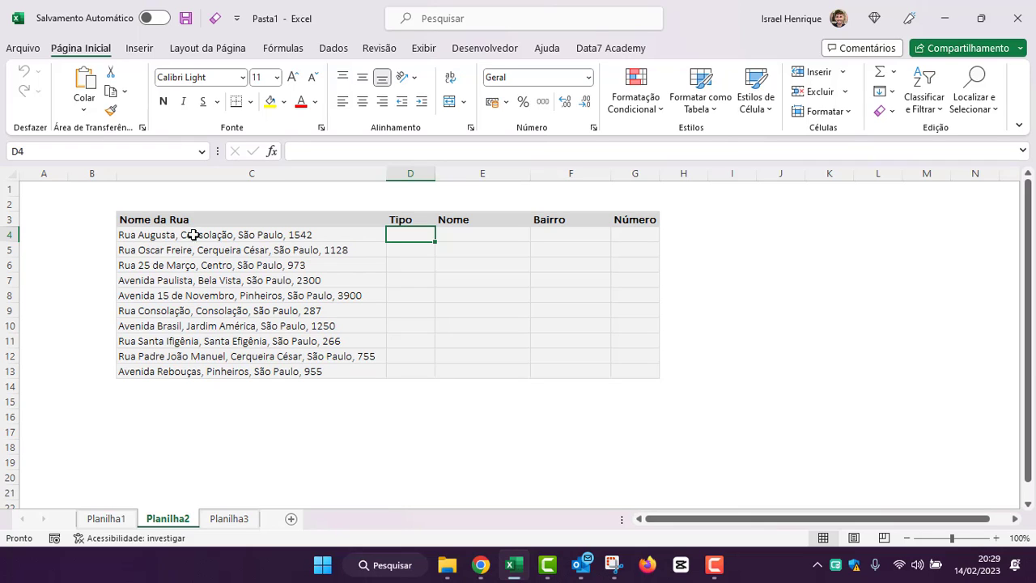
text(Rua)
key(Return)
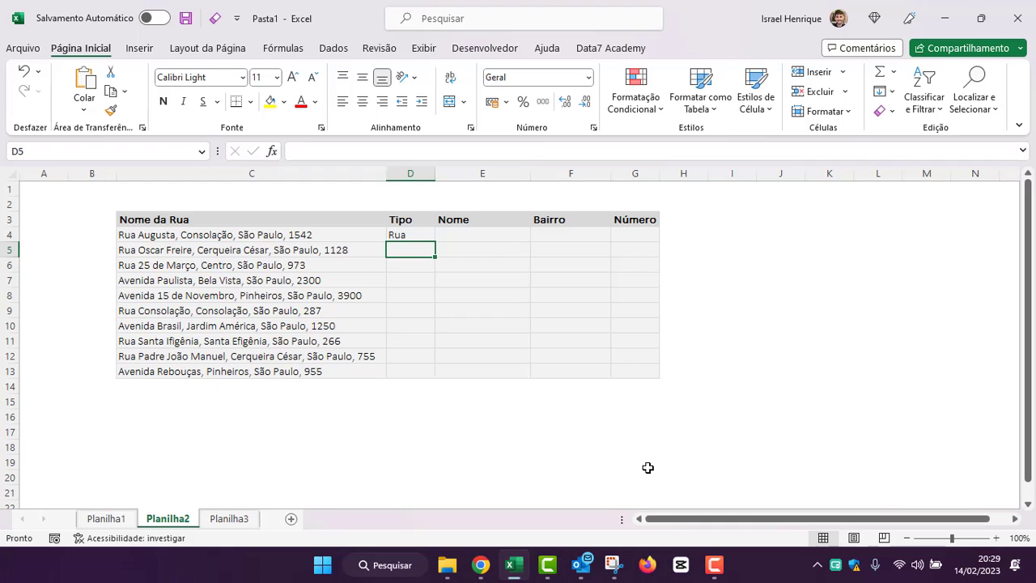
text(T)
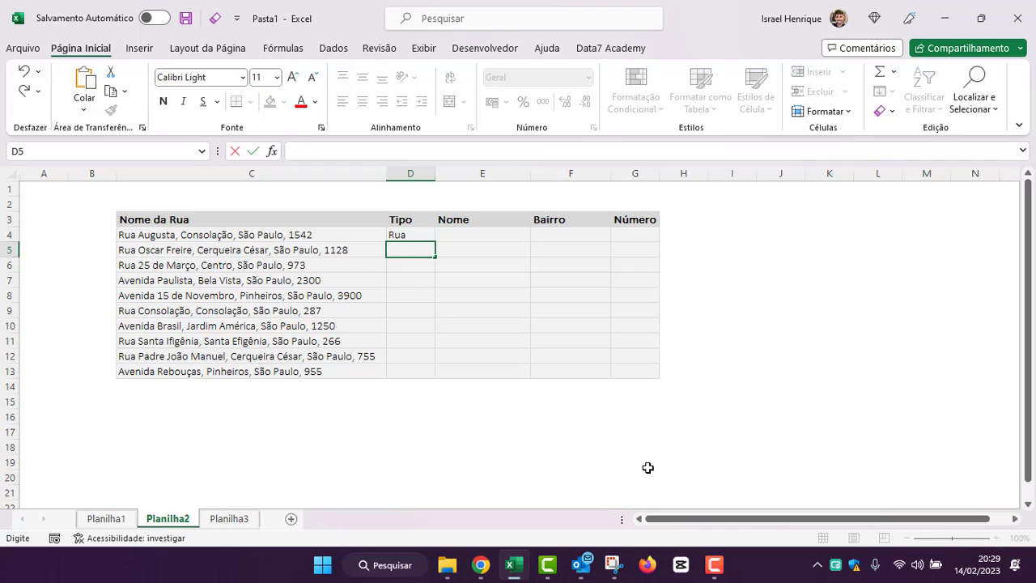
text(Rua)
key(Return)
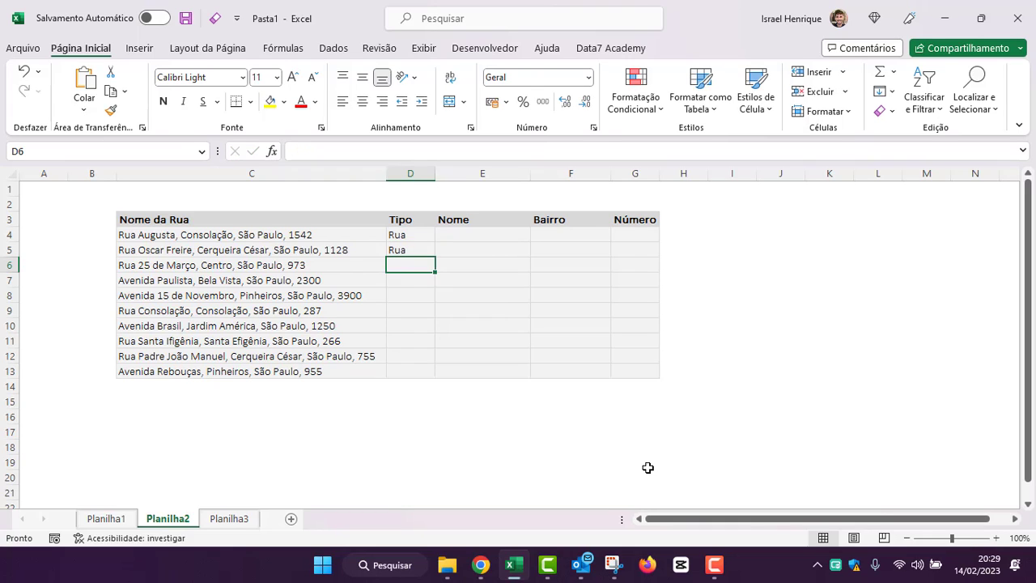
Enter Rua in D6 and Avenida in D7, accepting the Flash Fill suggestion for the rest of the Tipo column.
text(Rua)
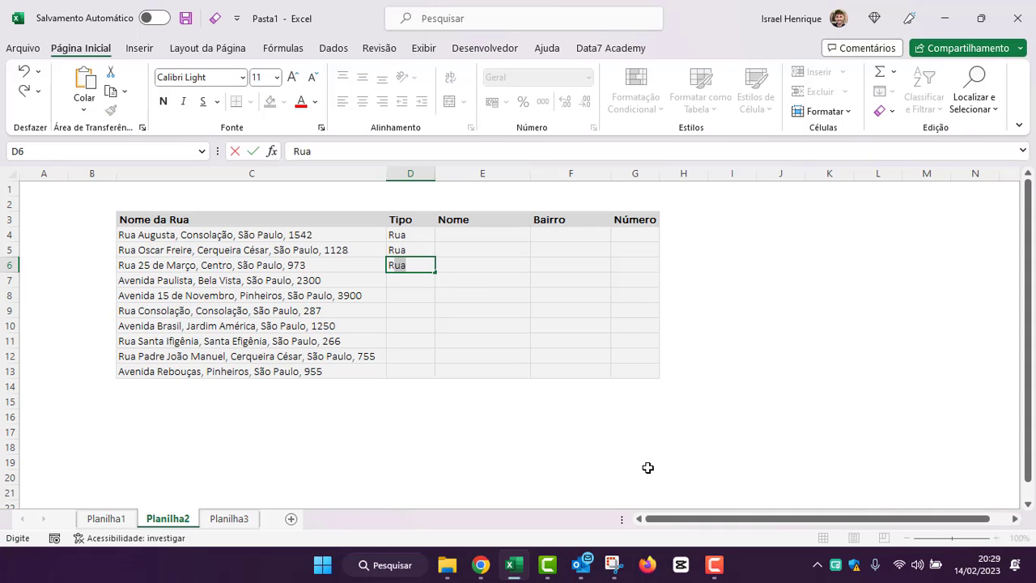
key(Return)
text(Avenida)
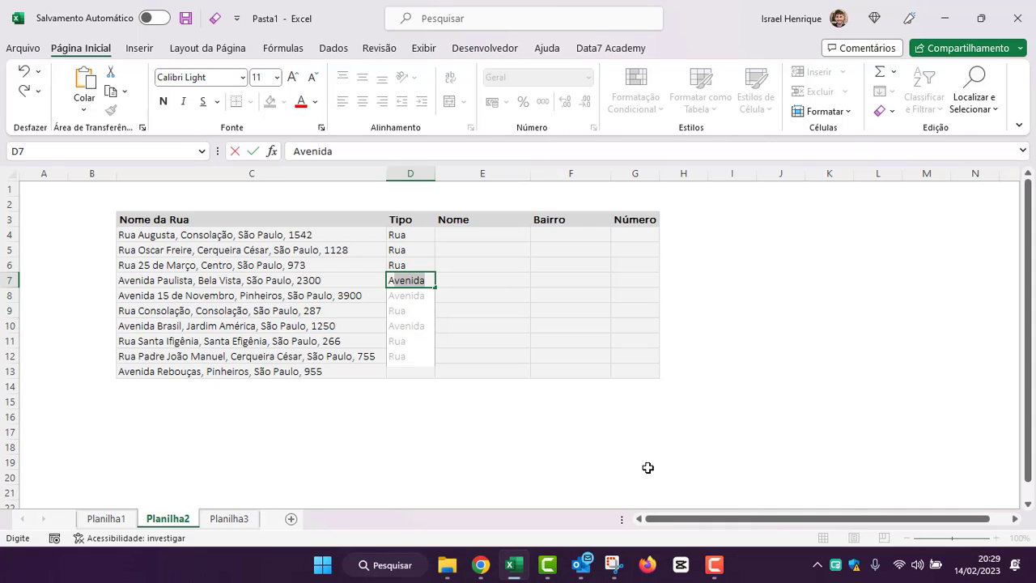
key(Return)
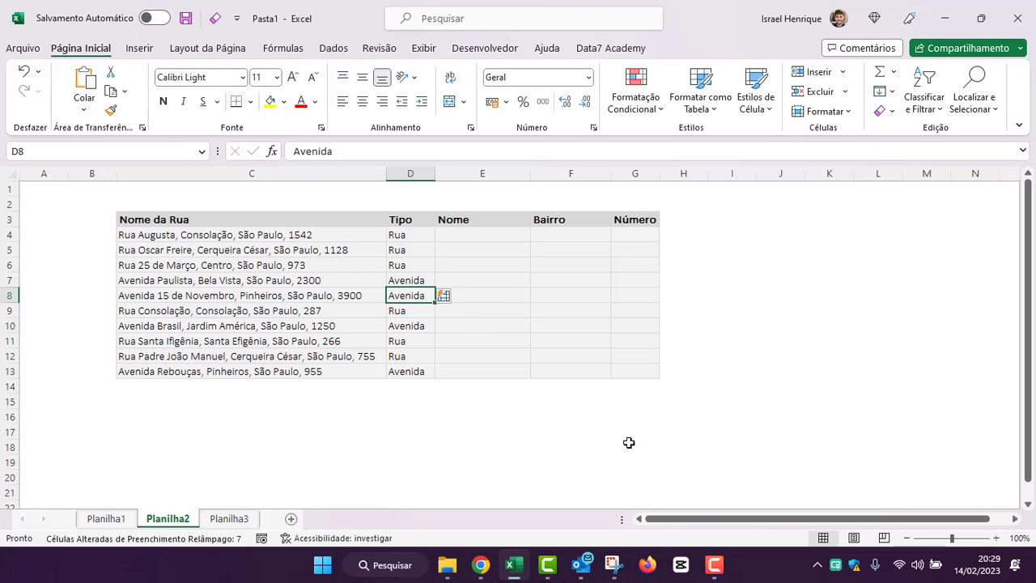
Enter the street names from C4 and C5, without their type, in E4 and E5 and accept the suggested fill for the Nome column.
click(493, 238)
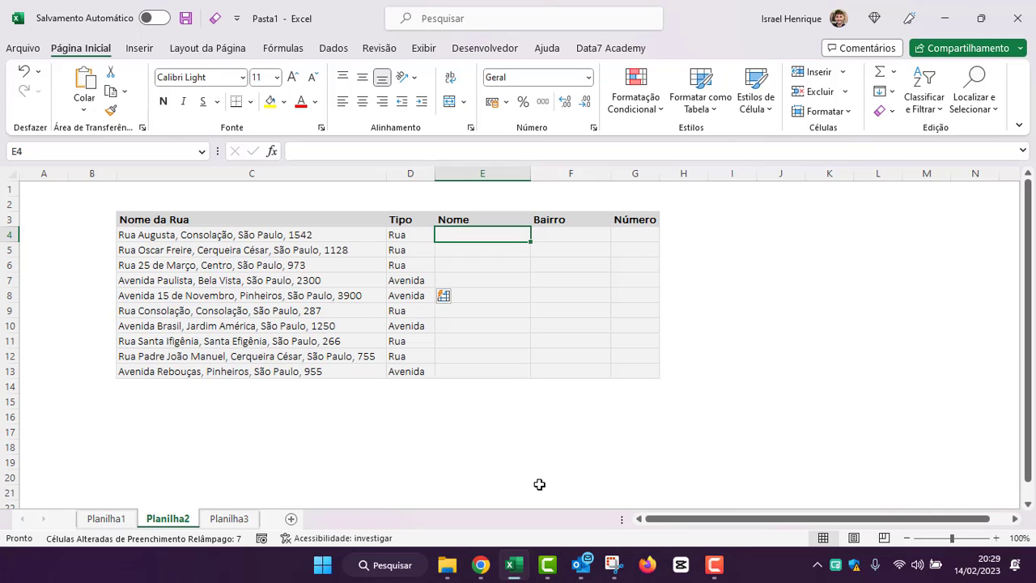
text(Augusta)
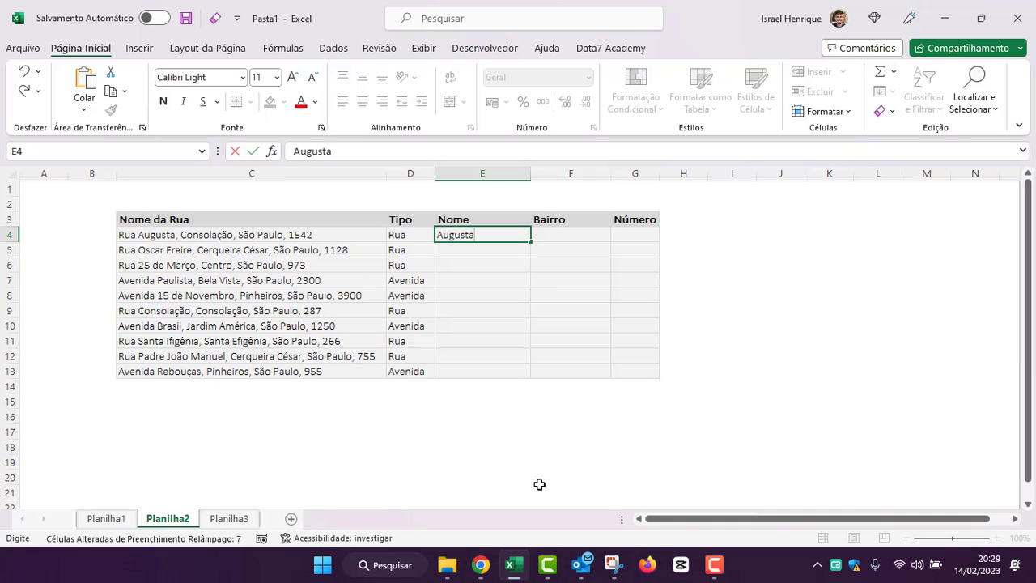
key(Return)
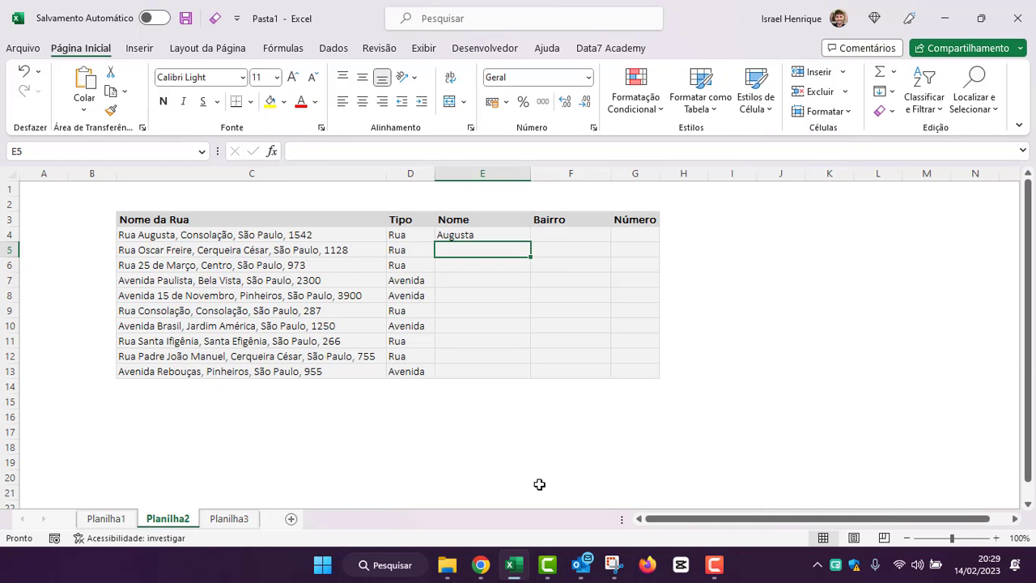
text(Oscar Freire)
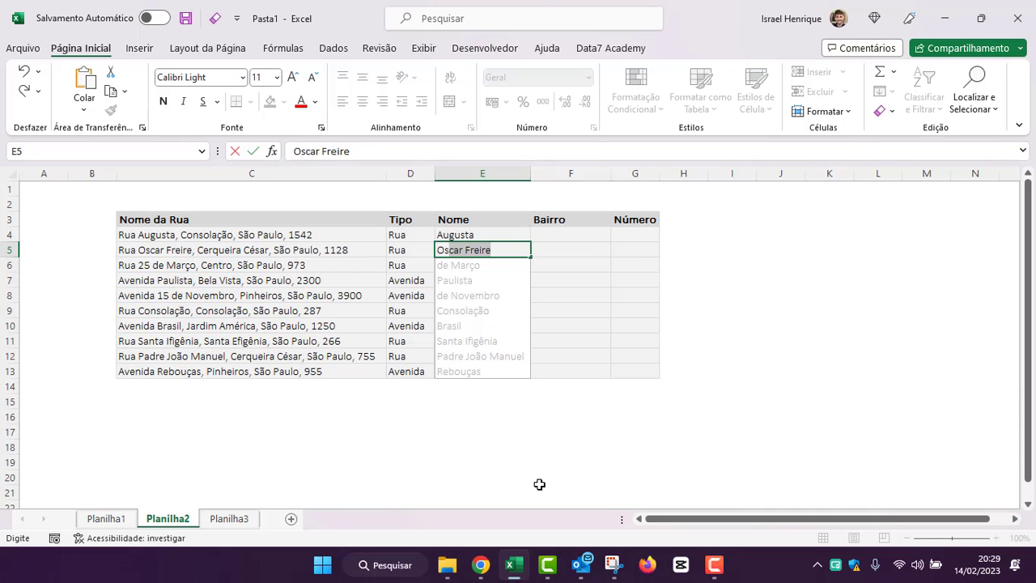
key(Return)
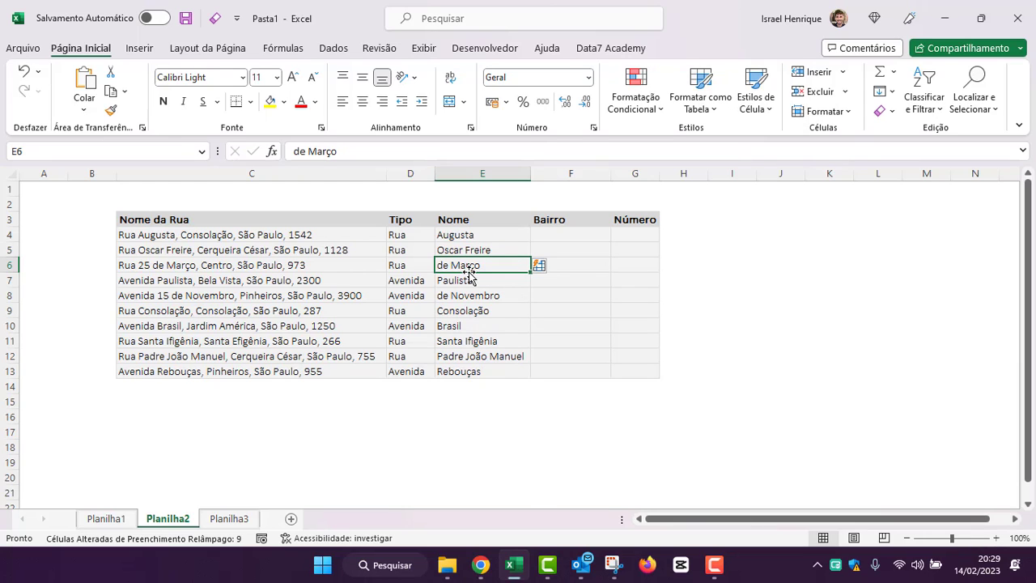
Compare the filled names in E6 and E8 with their addresses in column C and clear the range E6:E13.
click(137, 267)
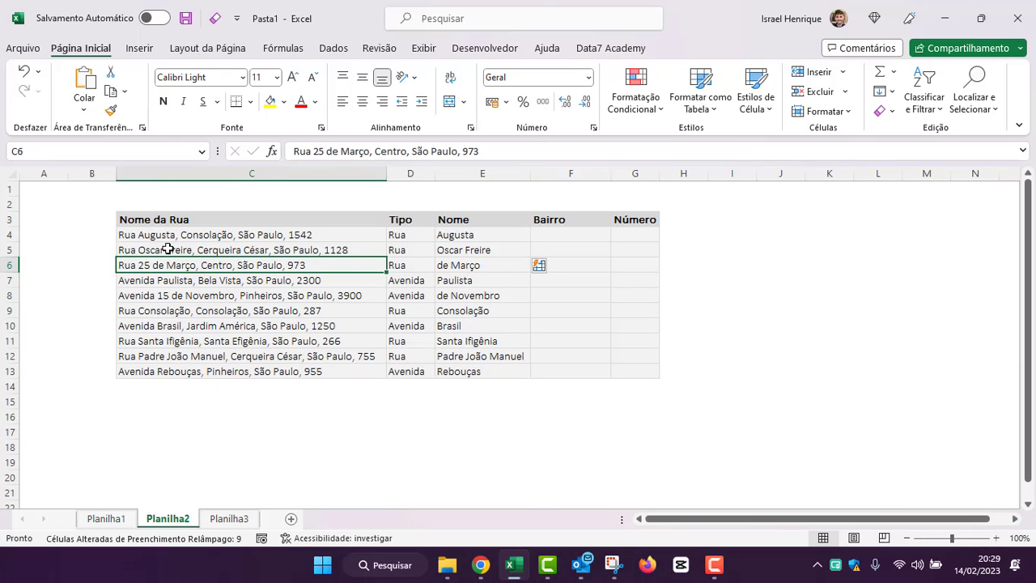
click(455, 265)
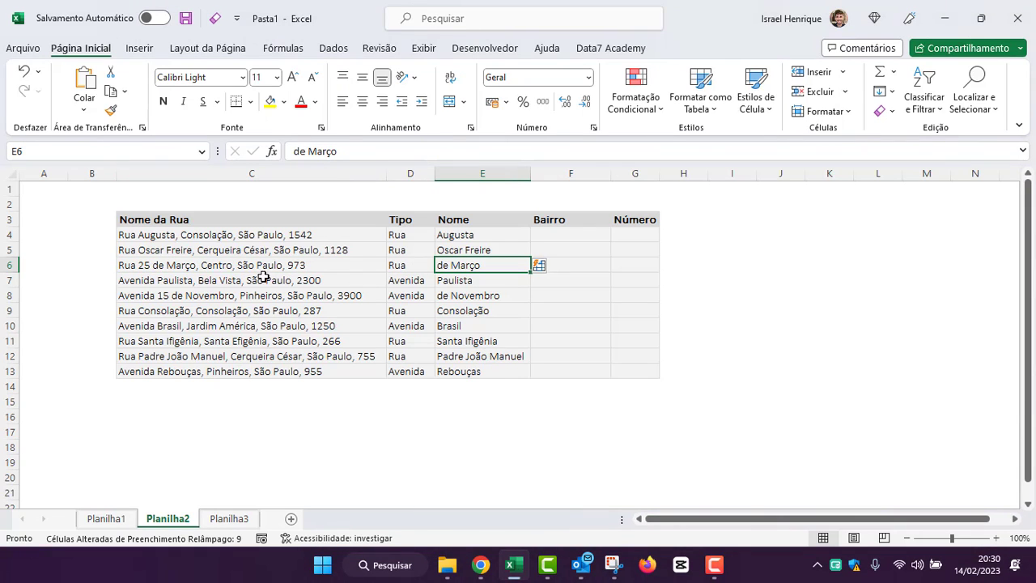
click(137, 297)
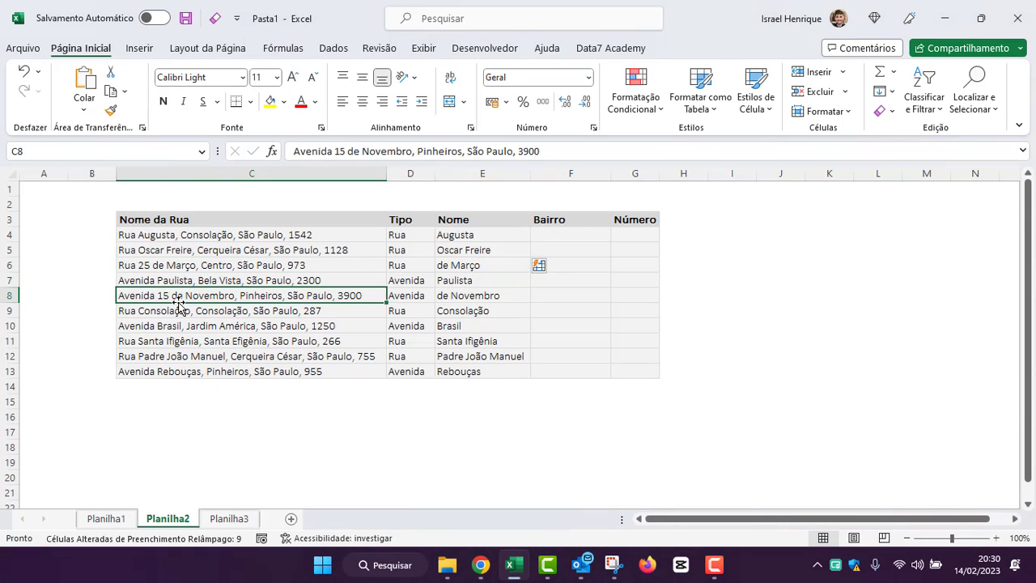
click(468, 302)
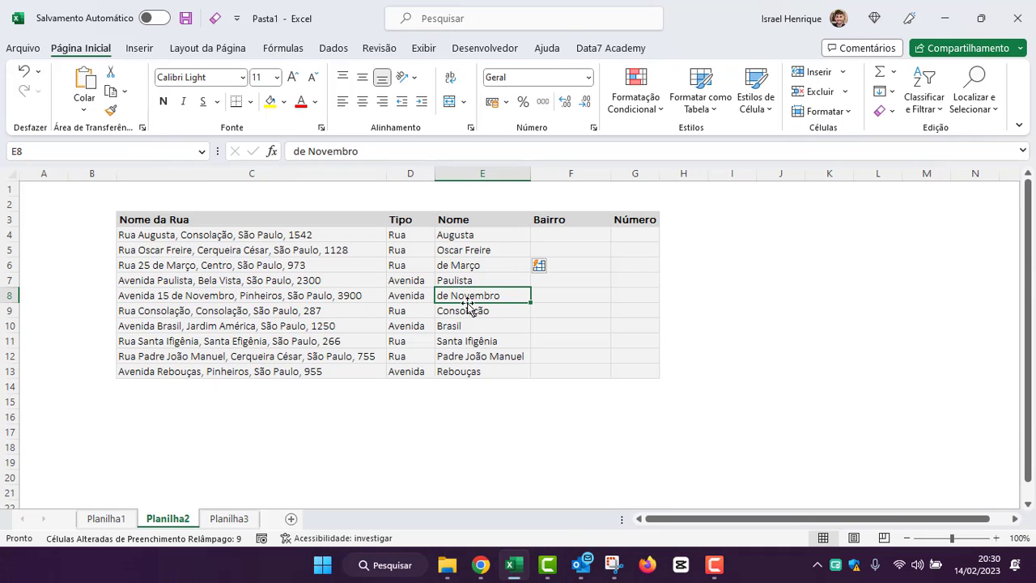
click(458, 266)
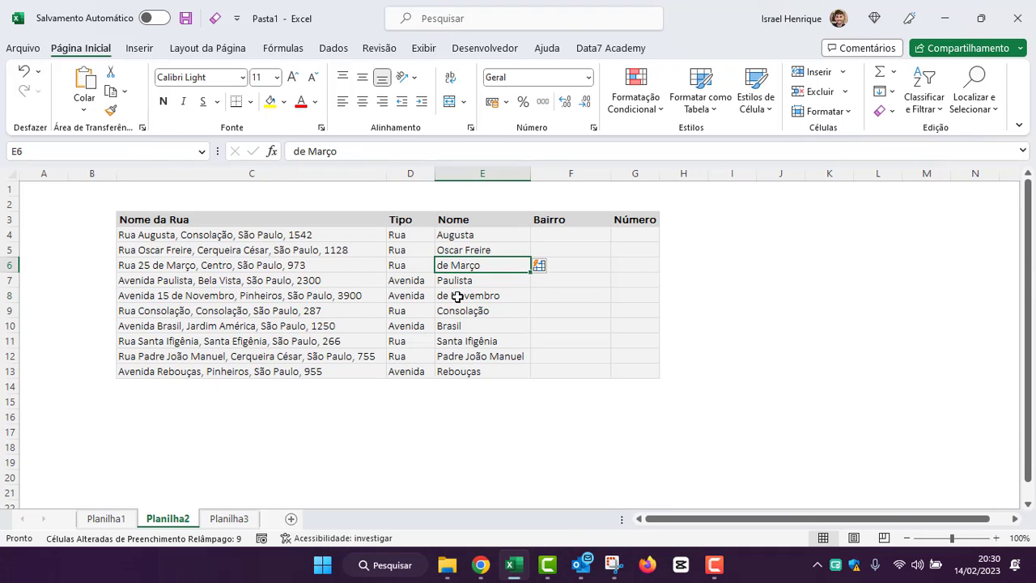
click(458, 297)
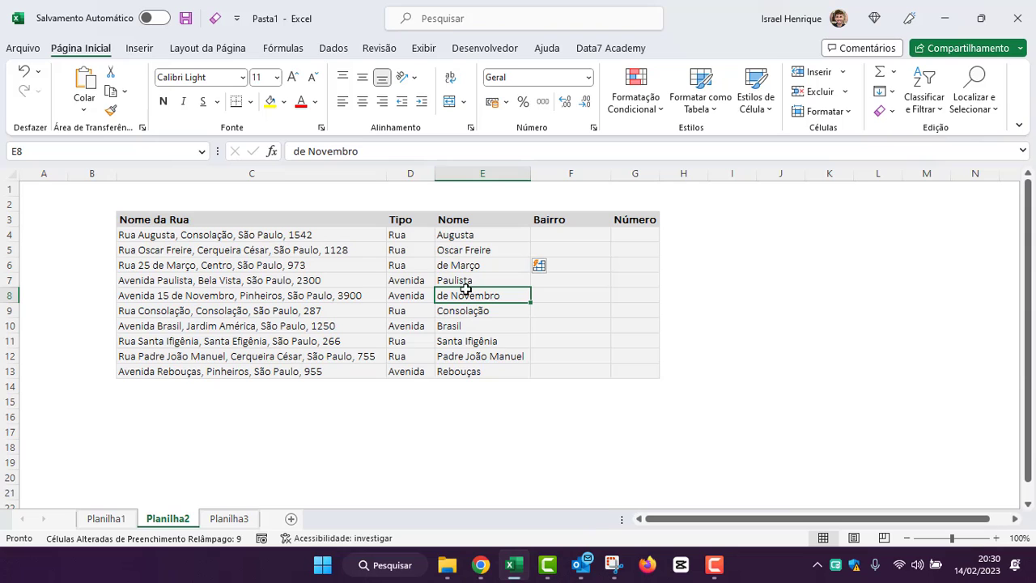
drag(468, 264, 464, 372)
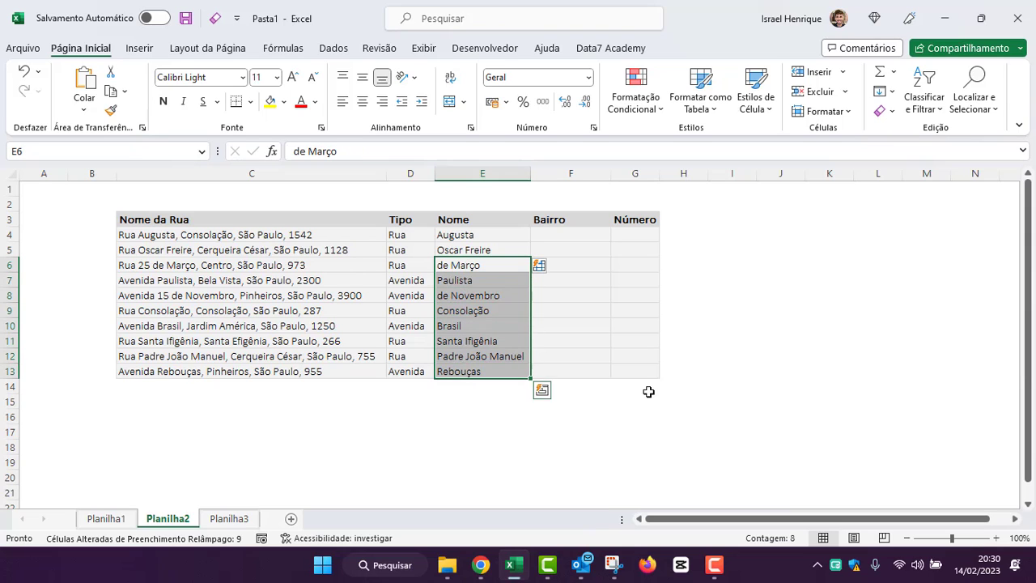
key(Delete)
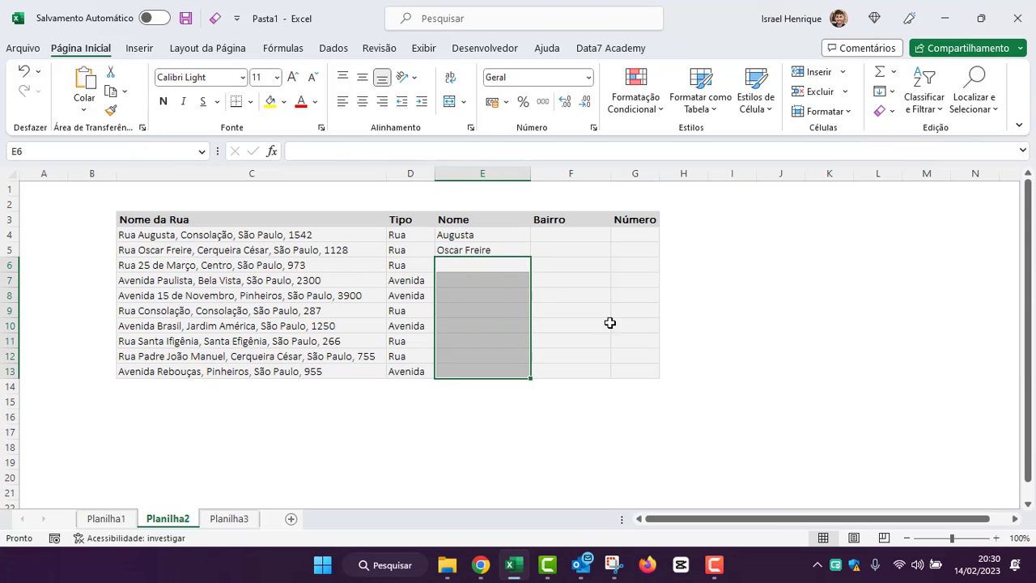
Enter the full street name from C6, including its leading number, in E6 and Flash Fill the rest of the Nome column from E7.
click(475, 268)
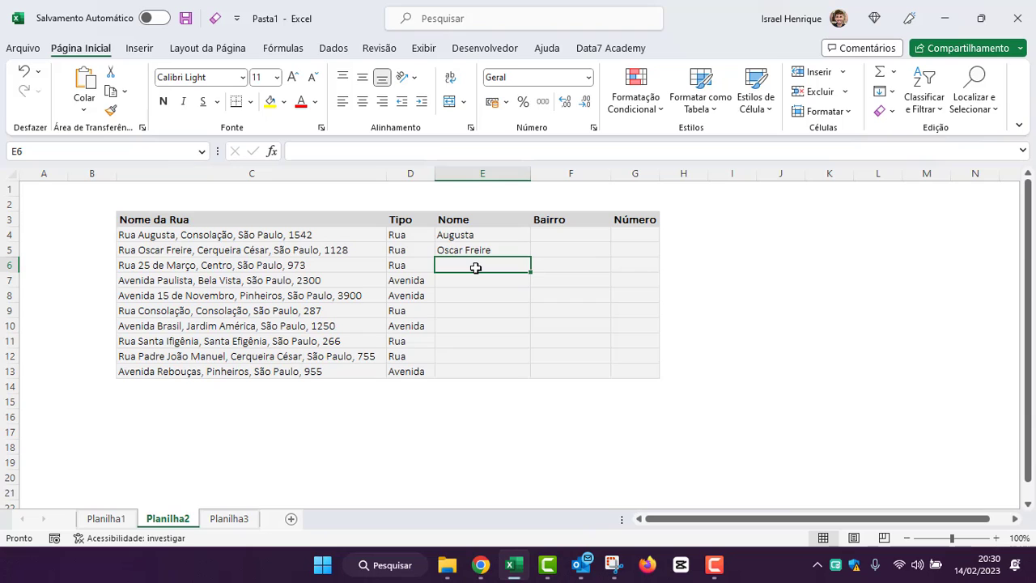
text(25)
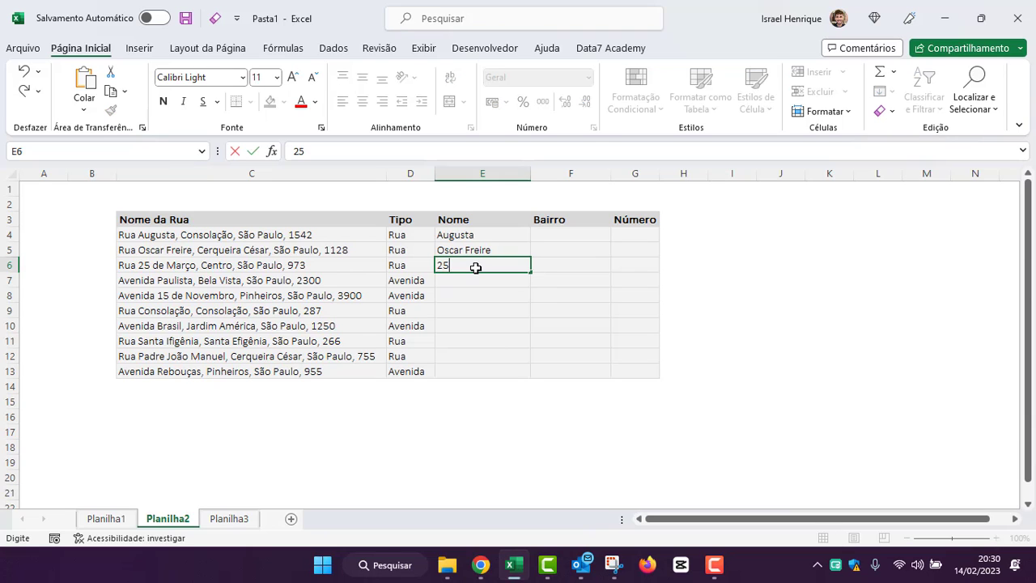
text( de Marçao)
key(Return)
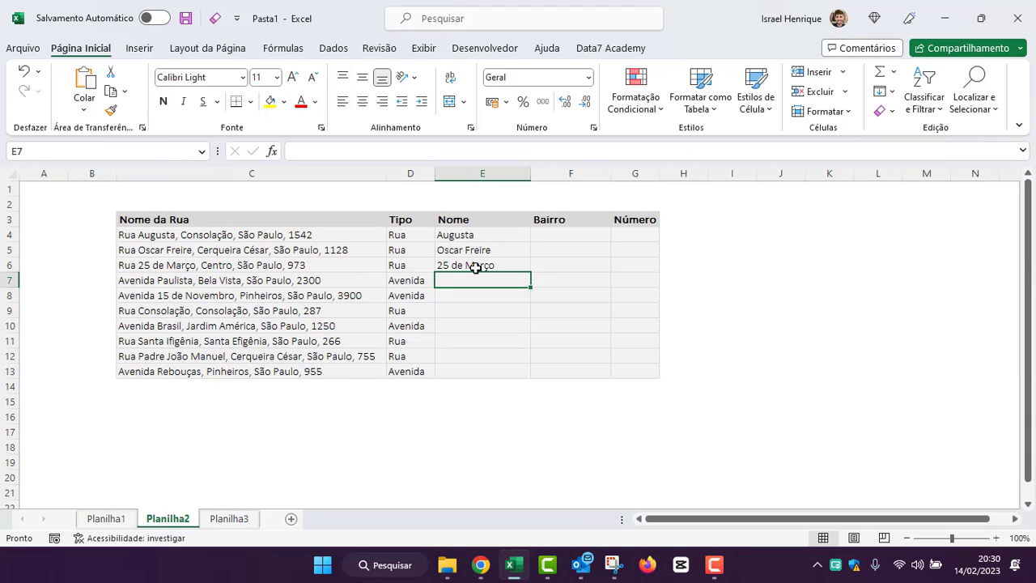
key(ctrl+e)
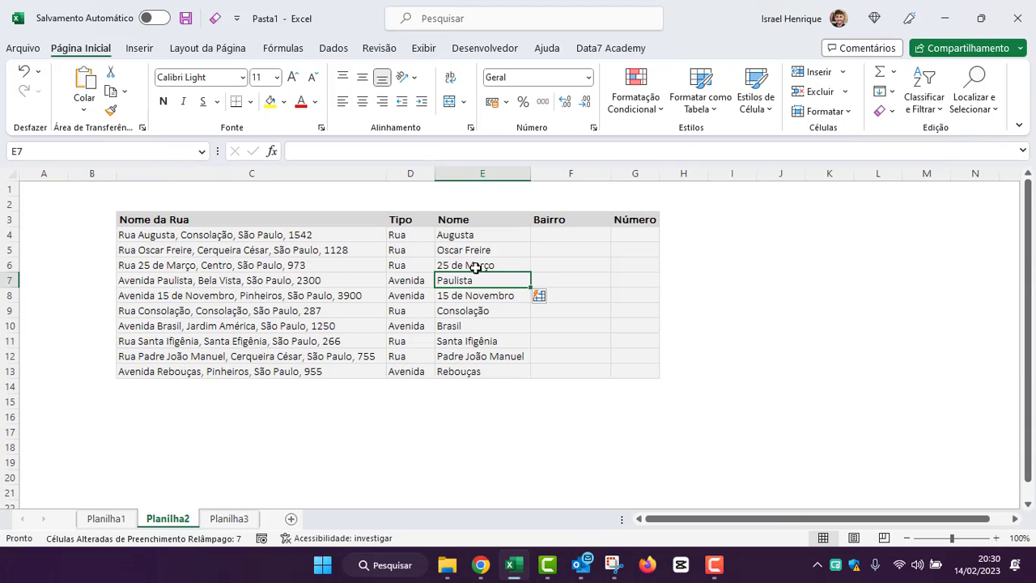
Enter Consolação in F4 and Cerqueira César in F5, accepting the Flash Fill suggestion for the rest of the Bairro column.
click(459, 298)
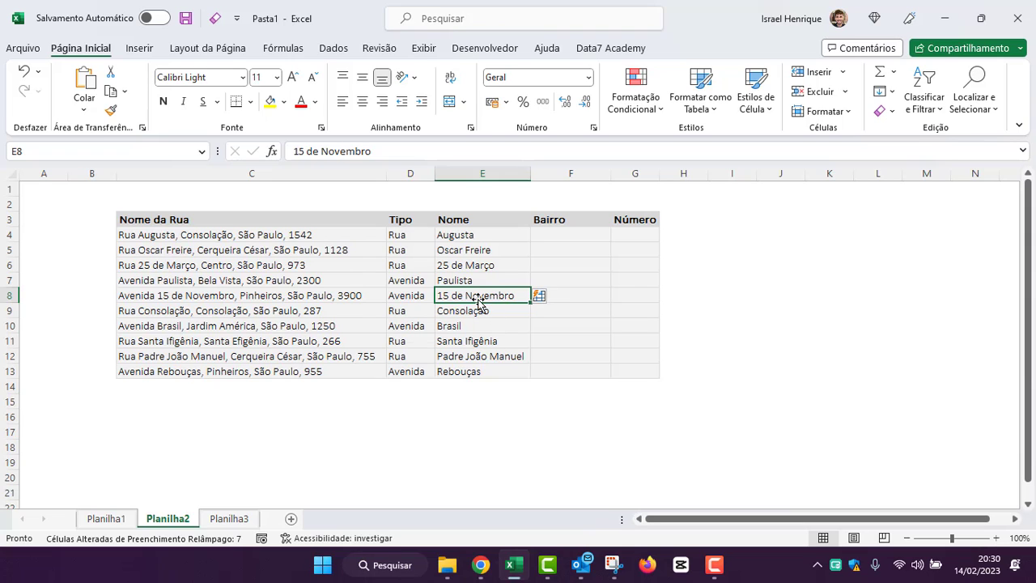
click(488, 237)
click(552, 234)
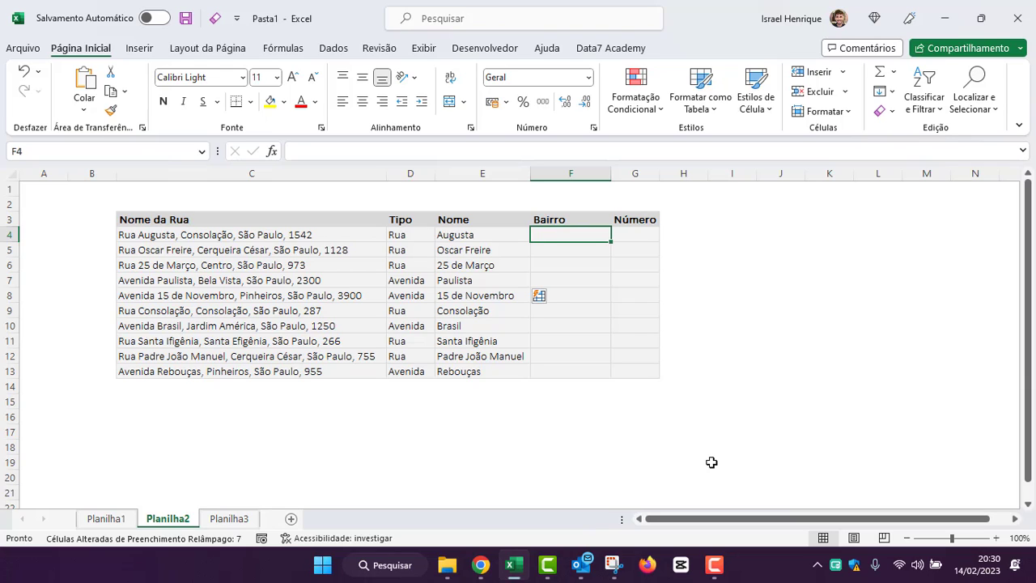
text(Consi)
text(l)
key(BackSpace)
key(BackSpace)
text(ol)
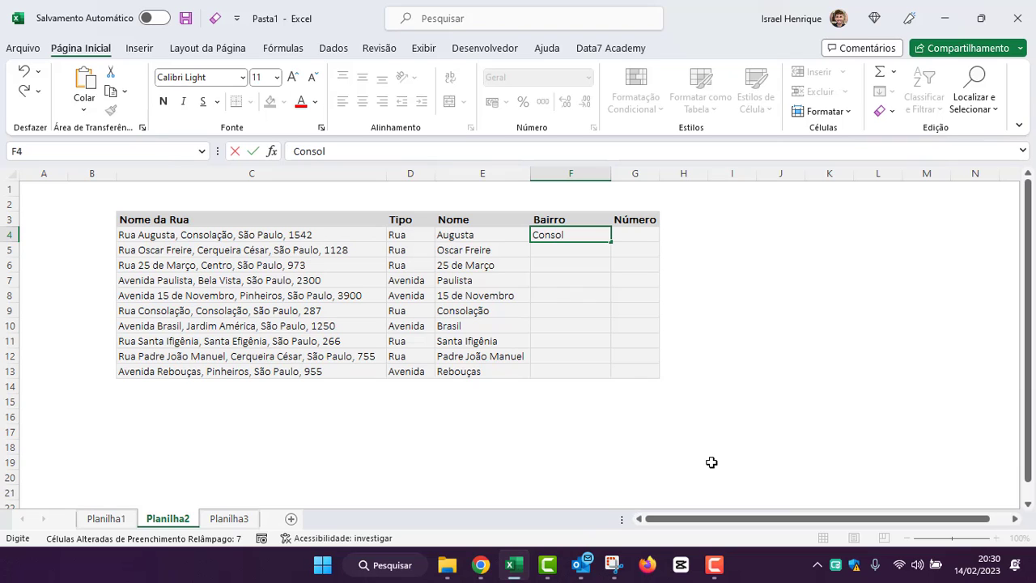
text(ação)
key(Return)
text(Cerqueira César)
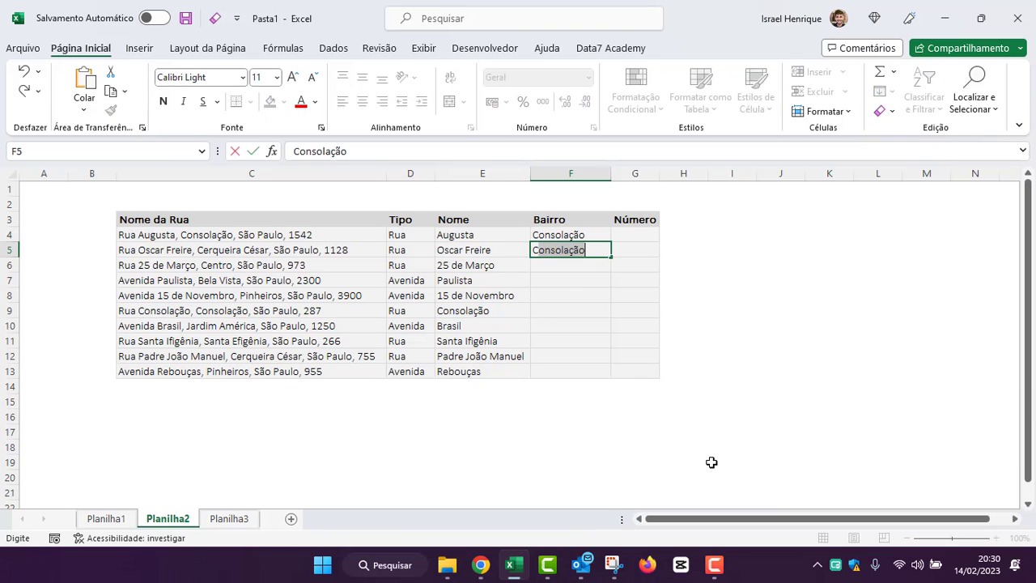
key(Return)
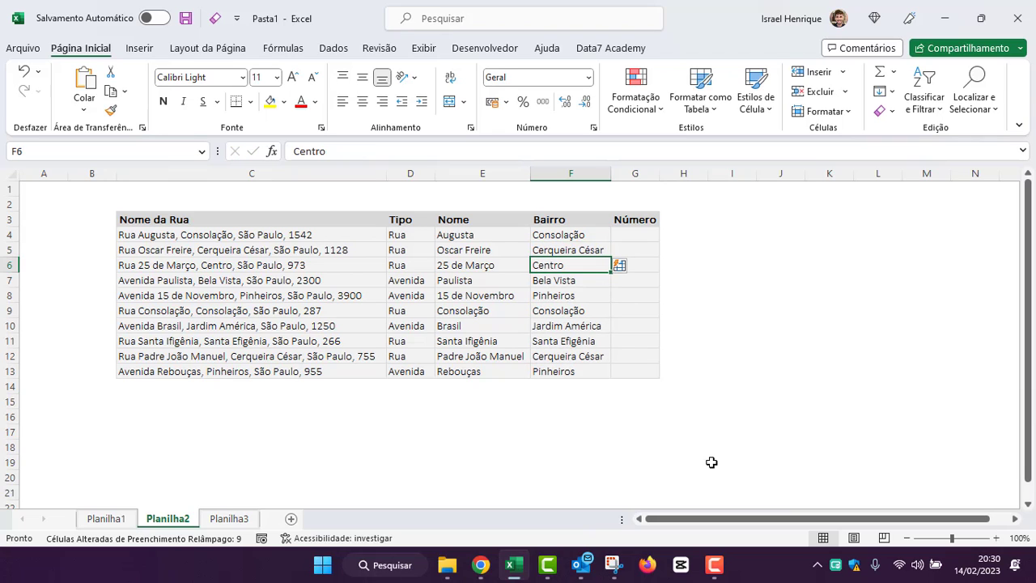
Enter 1542 in G4 and 1128 in G5 and accept the suggested fill for the rest of the Número column.
click(640, 235)
text(15)
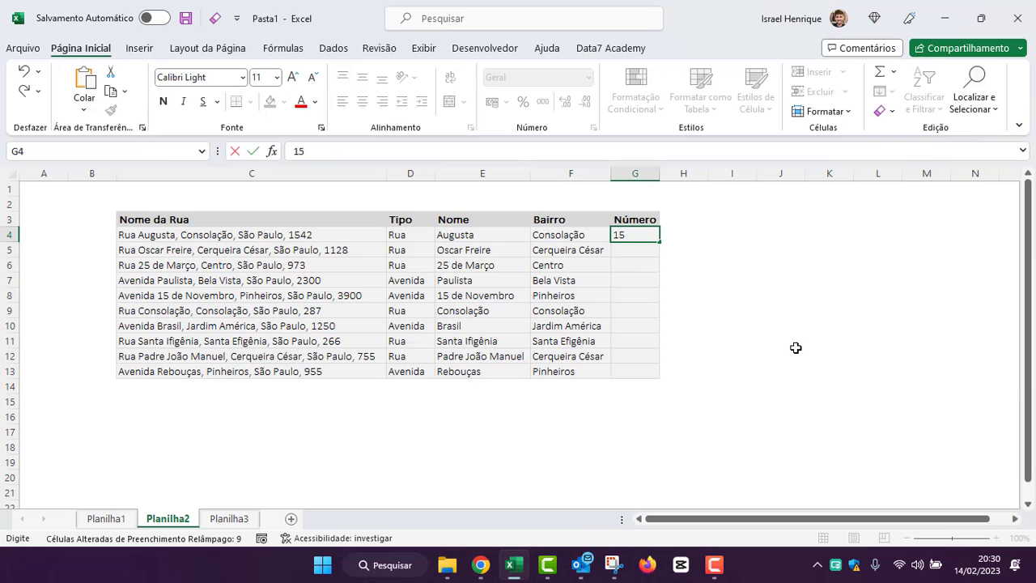
text(42)
key(Return)
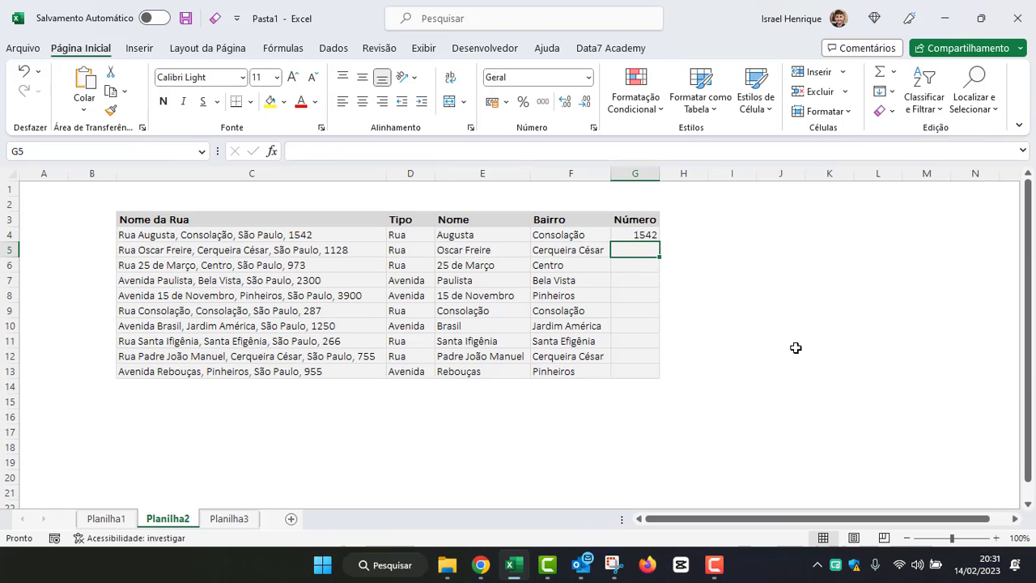
text(1128)
key(Return)
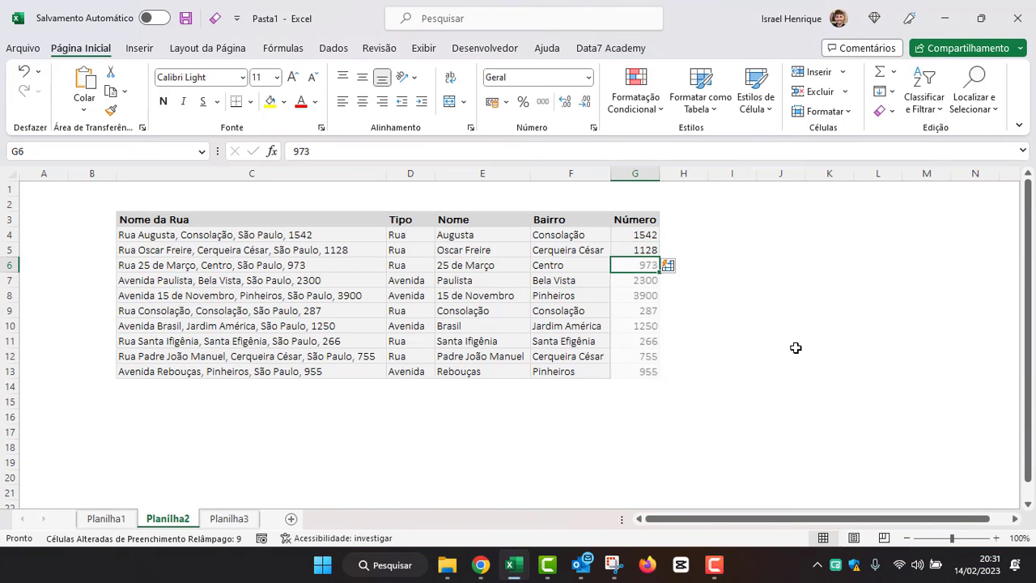
click(277, 236)
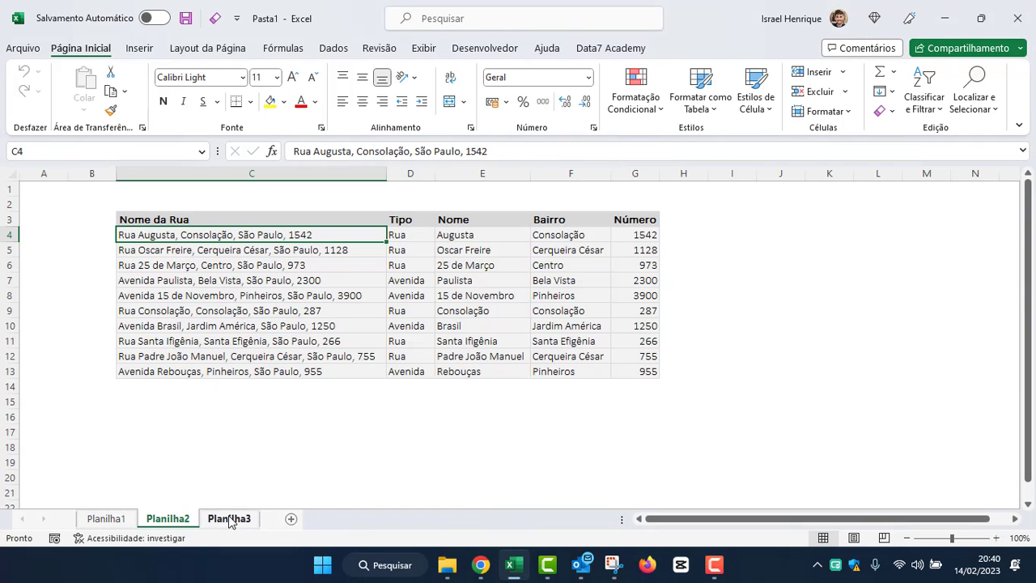
On the Planilha3 sheet, add the header Juntar in F3, next to Continente.
click(229, 519)
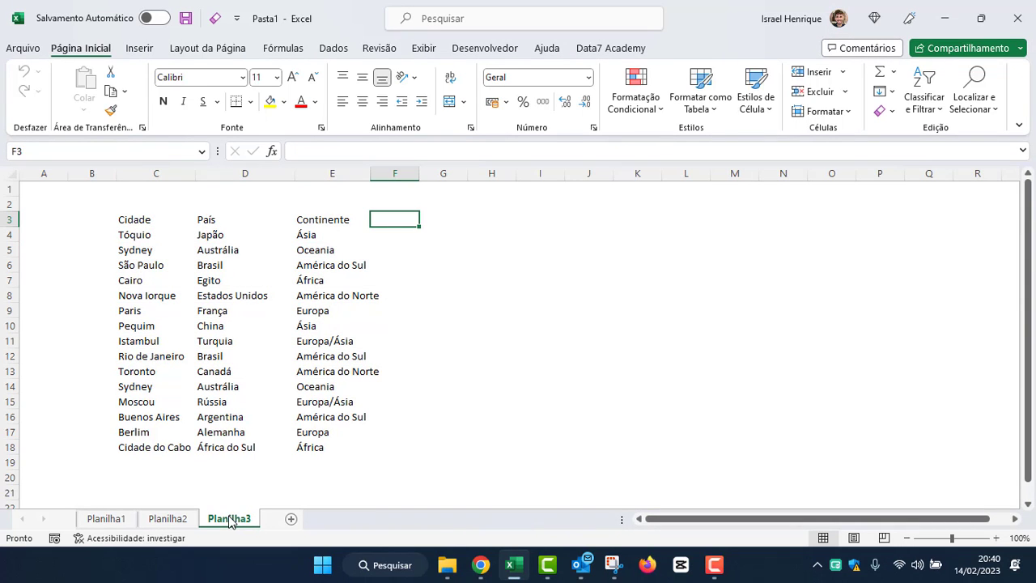
click(166, 519)
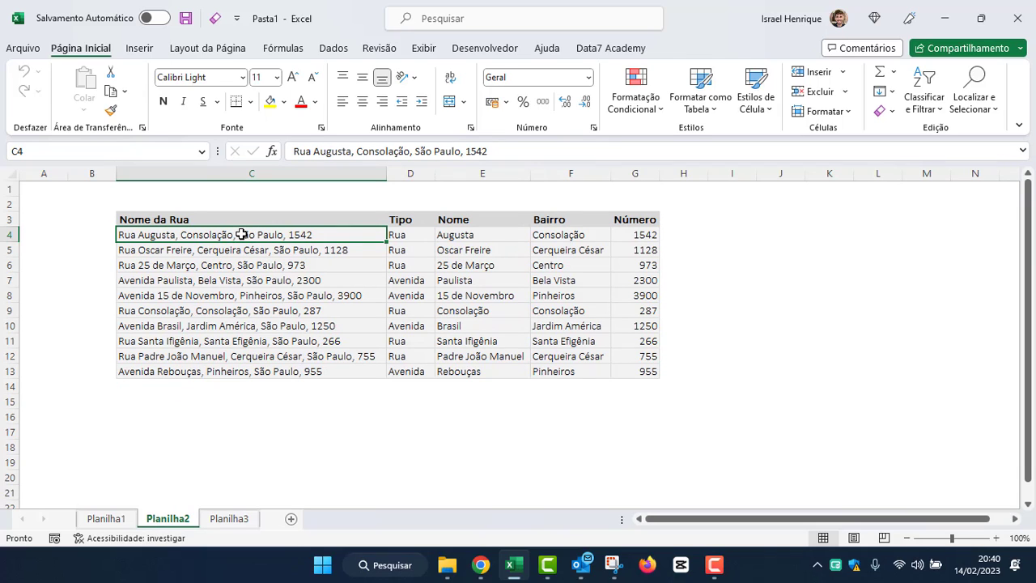
drag(399, 235, 636, 236)
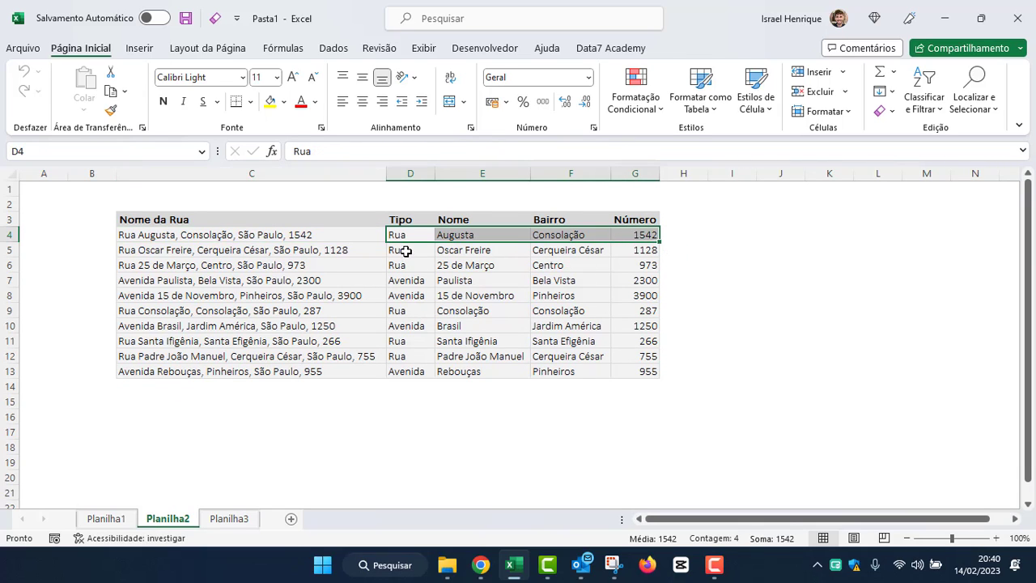
click(229, 518)
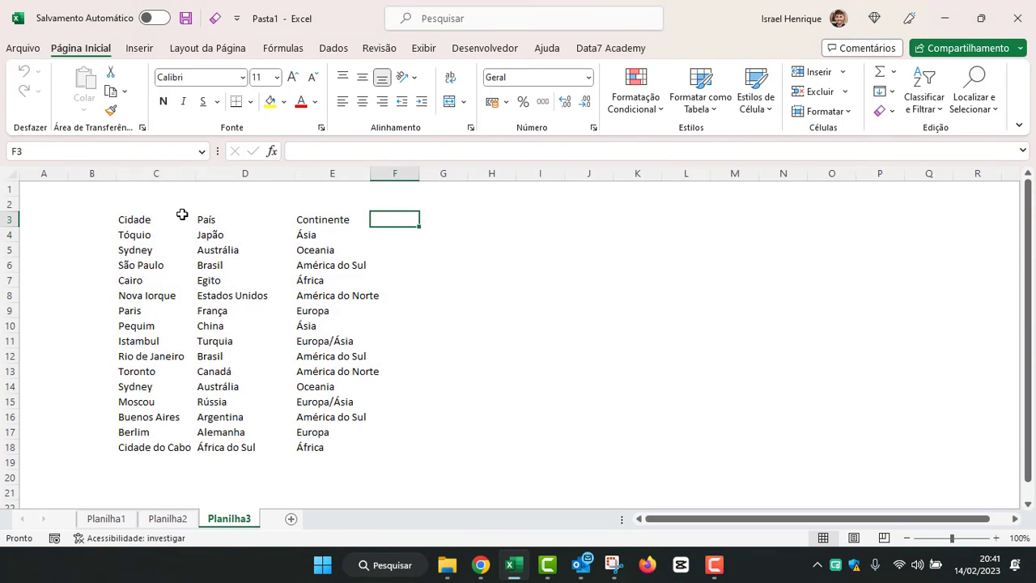
text(Juntar)
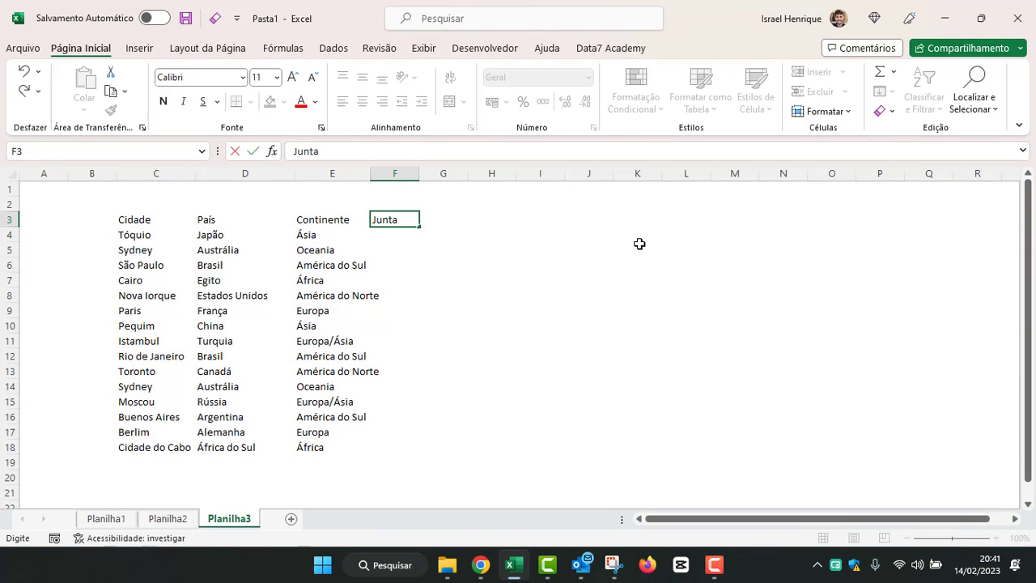
key(Return)
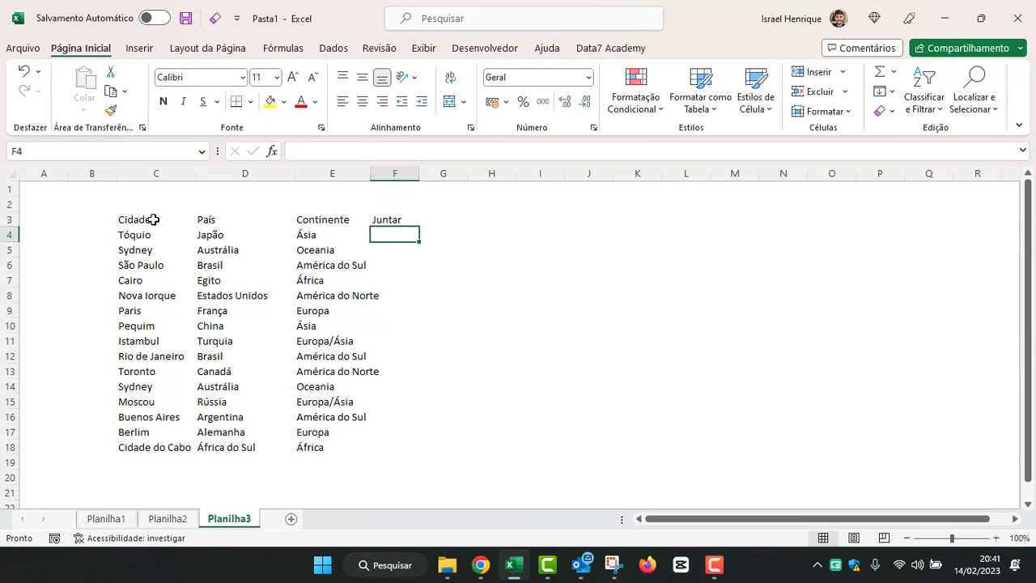
Format the range C3:F18 as a styled table with the Data7 Formatar tool.
drag(150, 219, 377, 447)
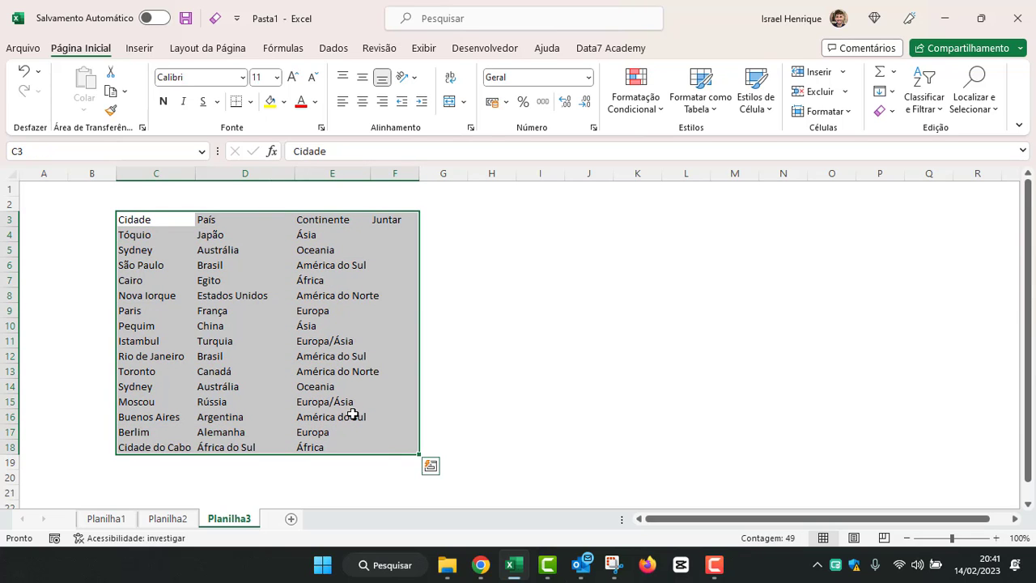
click(587, 49)
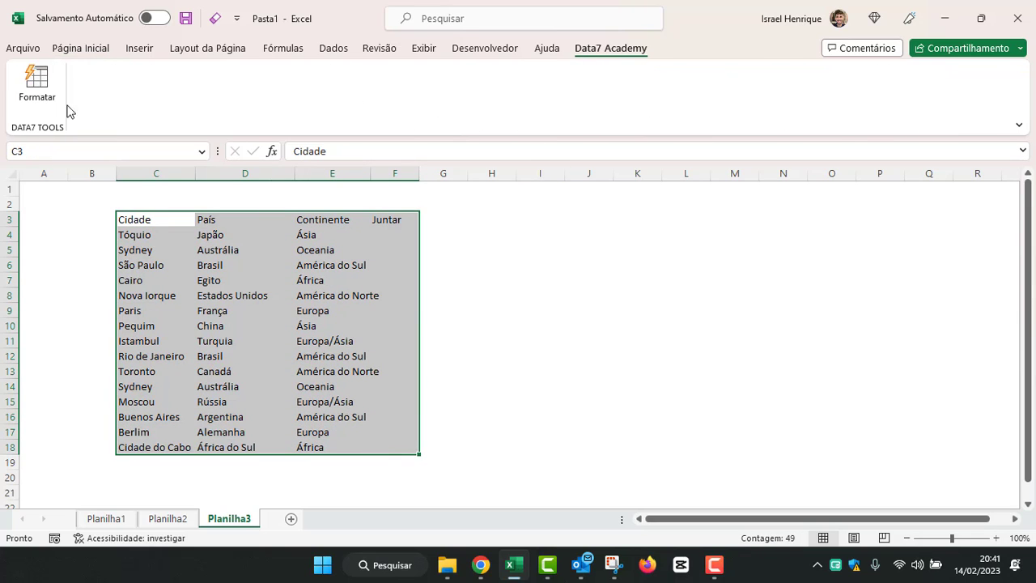
click(37, 84)
click(158, 235)
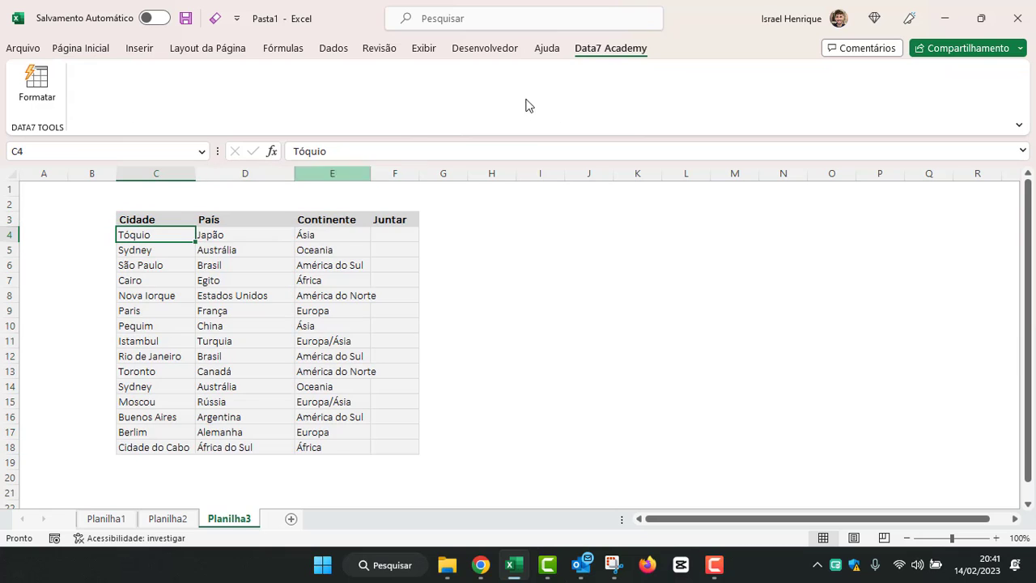
click(96, 52)
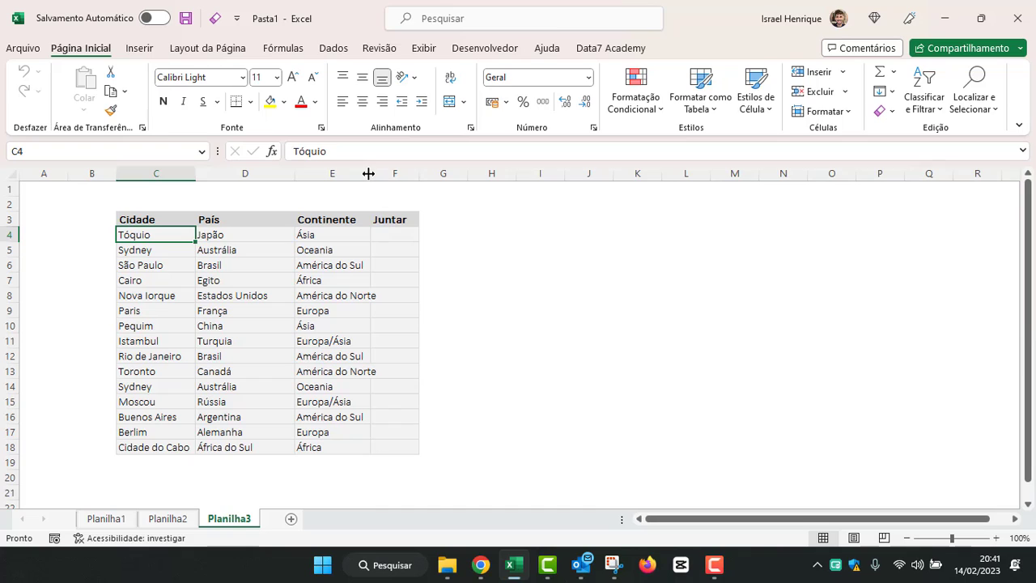
Widen the Continente, País and Cidade columns slightly and the Juntar column to nearly three times its width.
drag(369, 175, 381, 175)
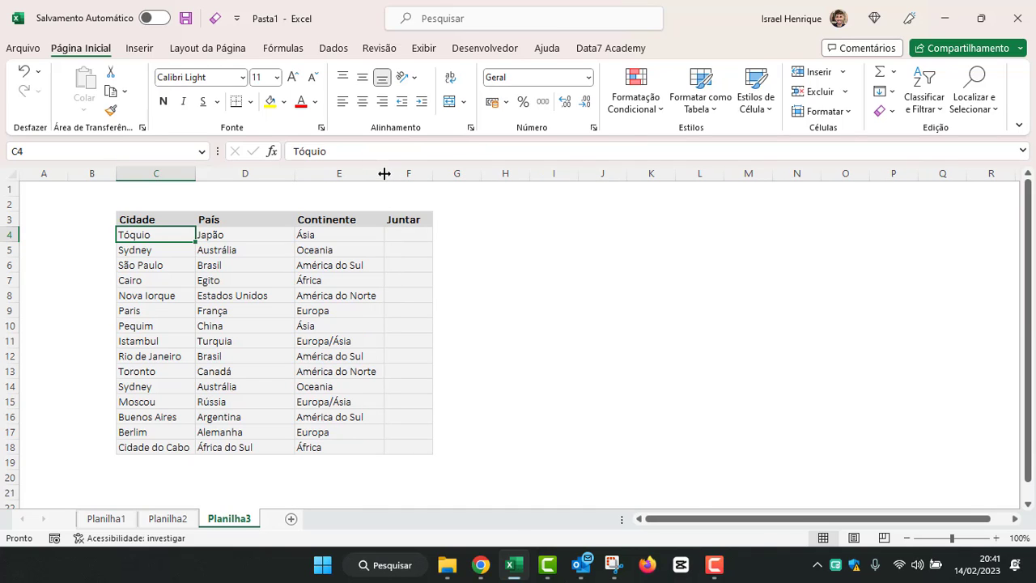
drag(295, 173, 312, 173)
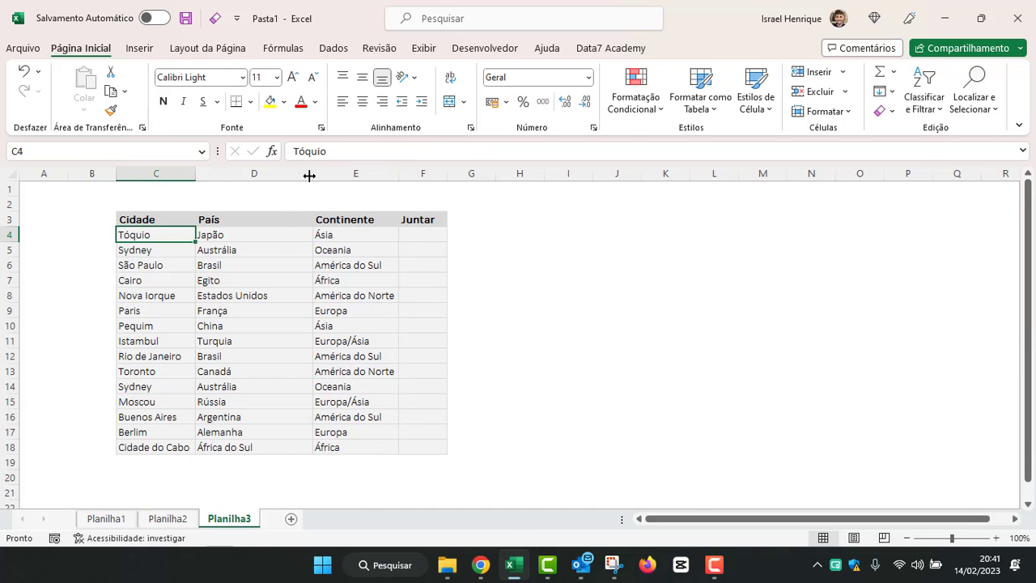
drag(195, 173, 204, 173)
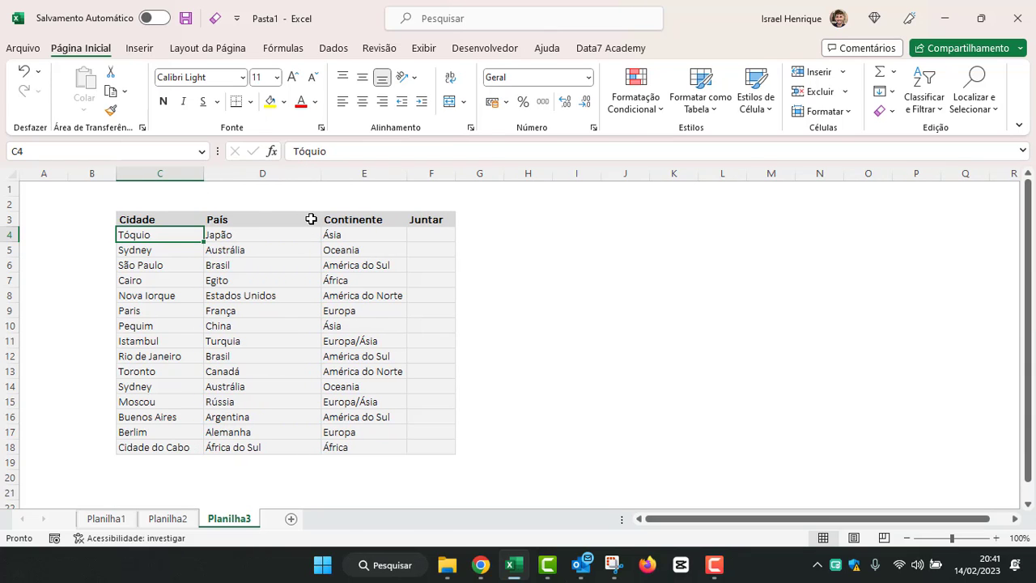
drag(455, 173, 548, 196)
Enter "Tóquio, Ásia" in F4, combining the city from C4 and the continent from E4.
click(477, 238)
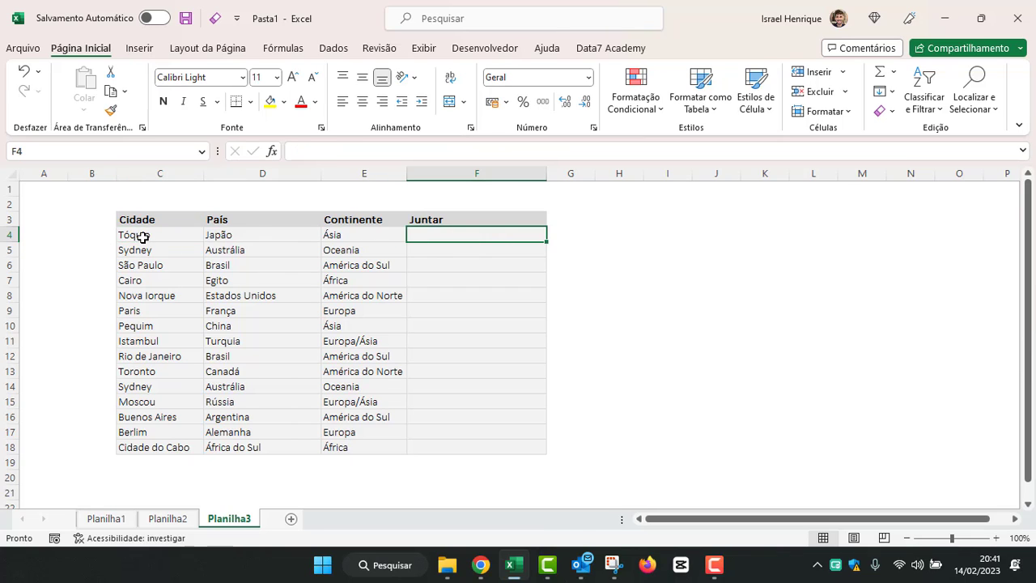
click(143, 237)
click(330, 234)
click(441, 235)
text(T)
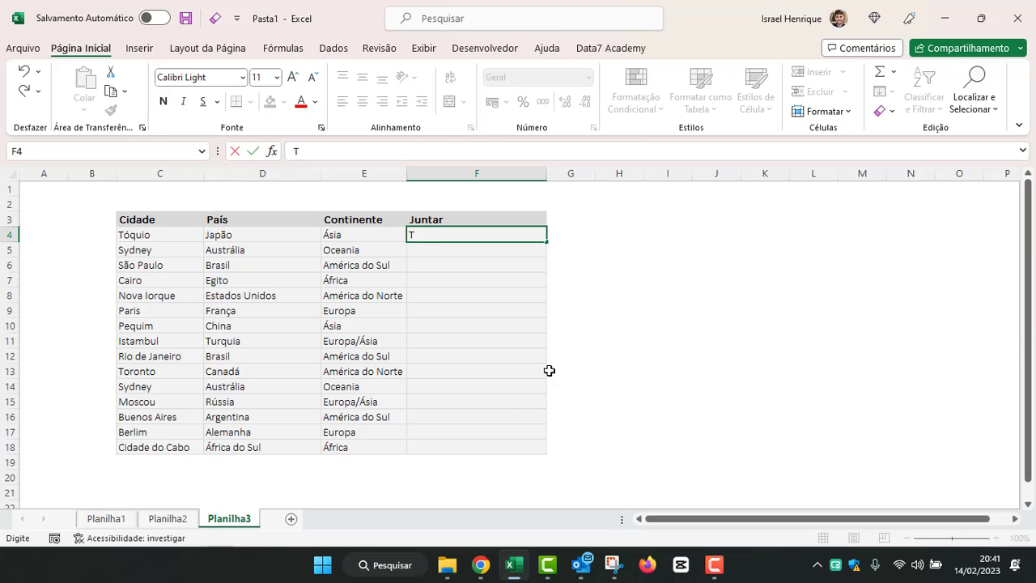
text(óq)
text(uio)
text(, Ásia)
key(BackSpace)
key(BackSpace)
text(ai)
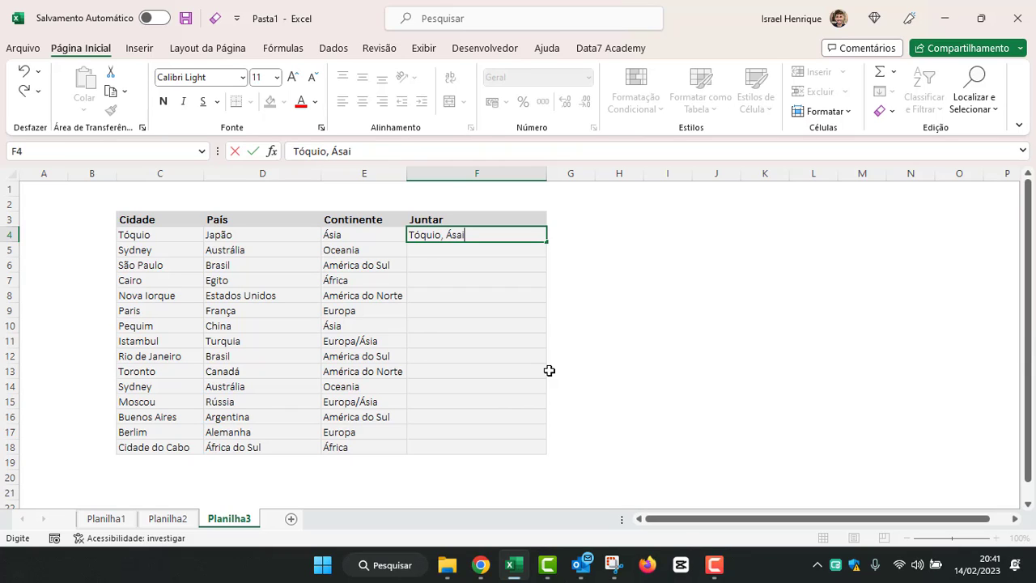
key(BackSpace)
key(BackSpace)
key(BackSpace)
text(sia)
key(Return)
Enter "Sydney, Oceania" in F5, accept the suggested fill for the Juntar column and widen column F to fit its text.
text(Sydney, Oceania)
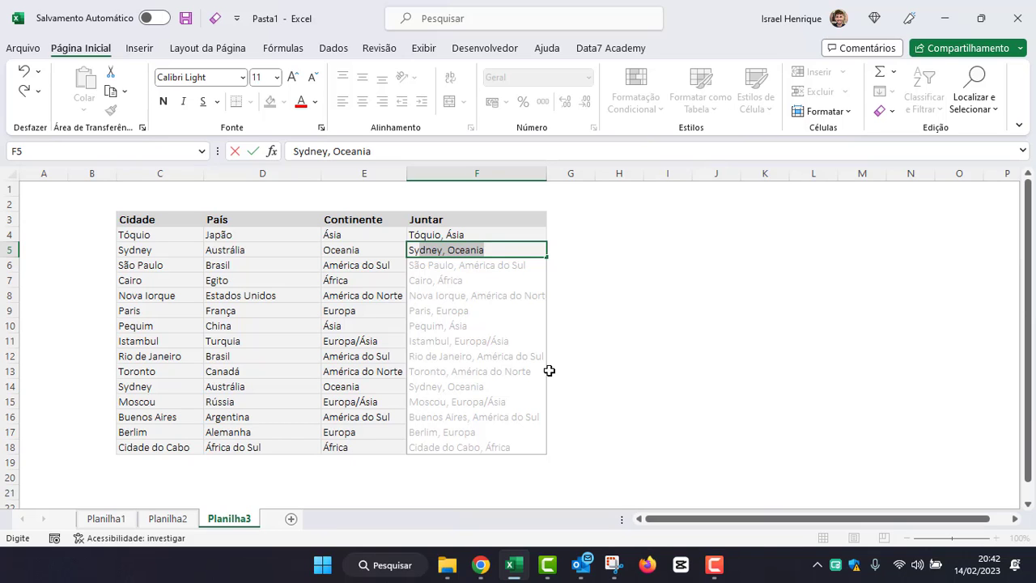
key(Return)
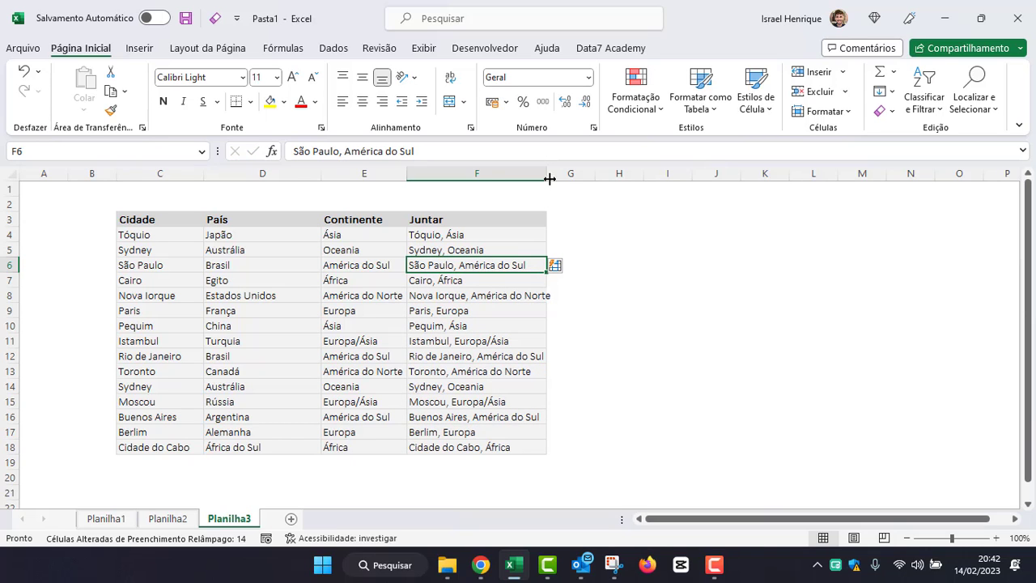
drag(548, 174, 571, 174)
Compare the joined entry in F6 with its city in C6 and continent in E6, and clear the range F7:F18.
click(482, 232)
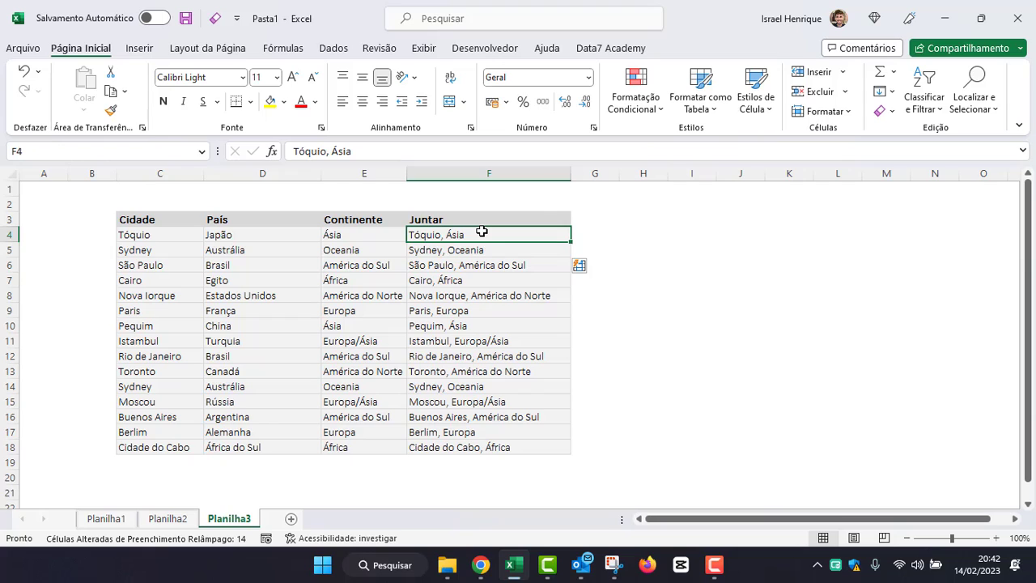
click(432, 253)
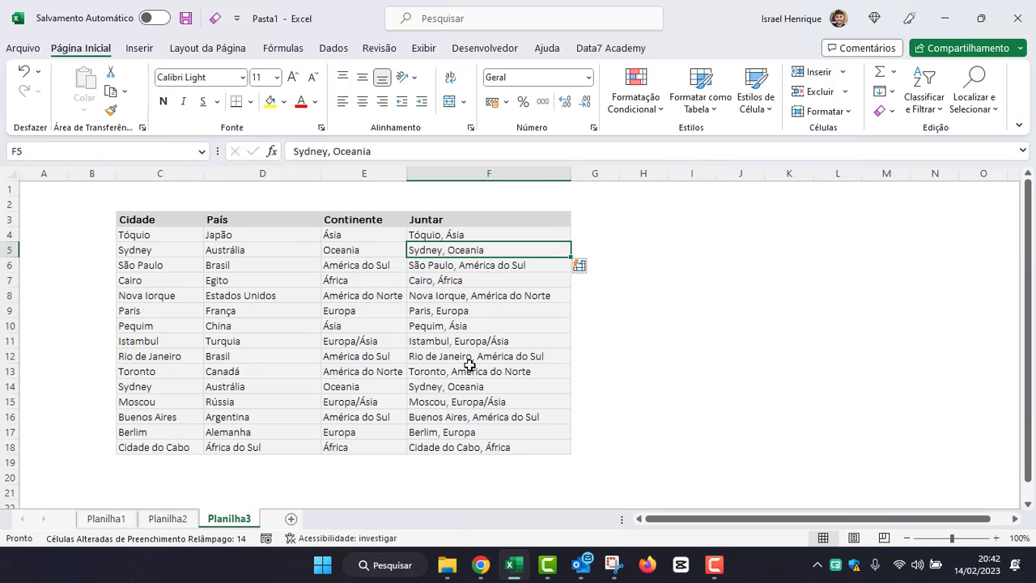
click(154, 264)
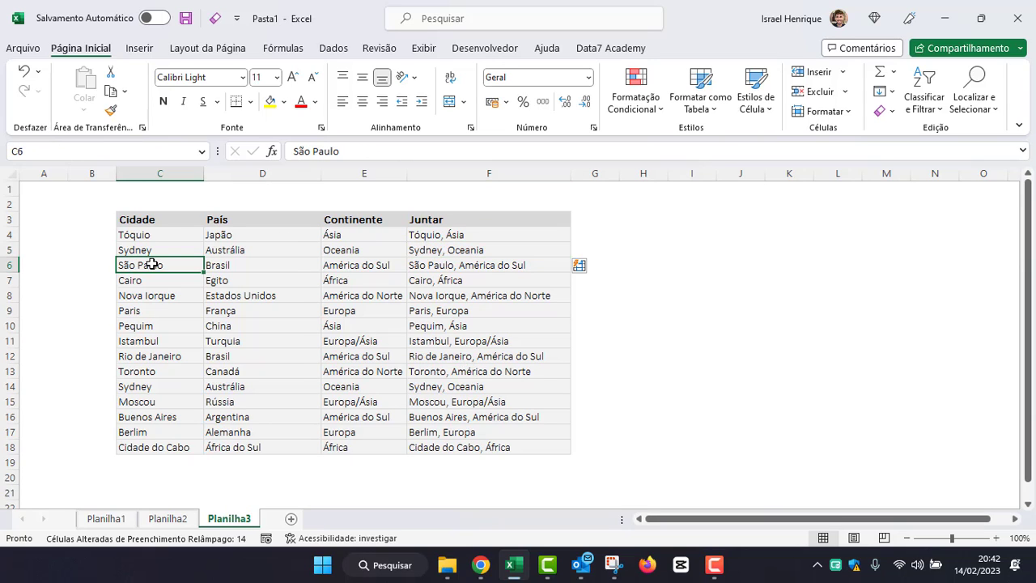
click(458, 263)
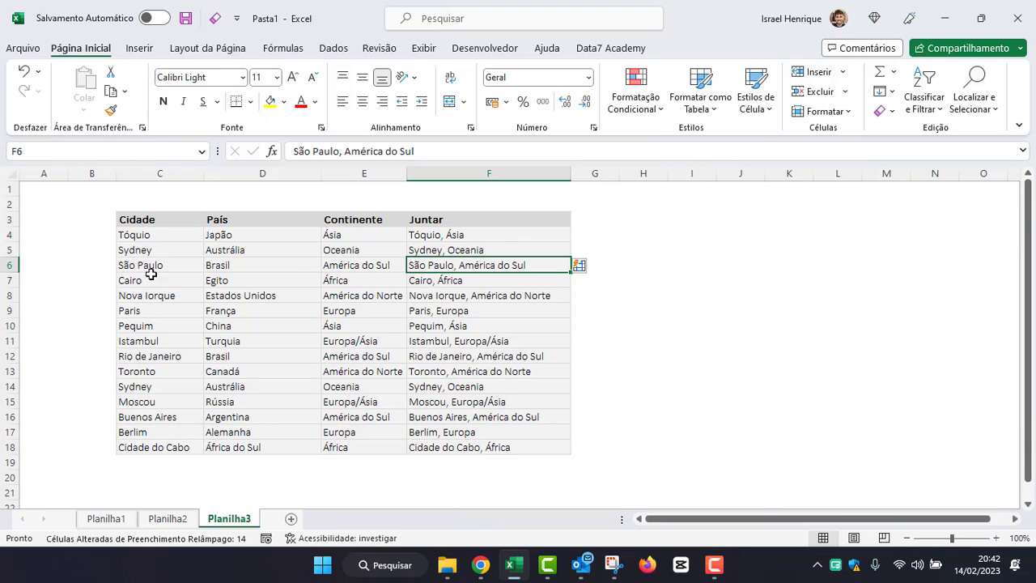
click(333, 266)
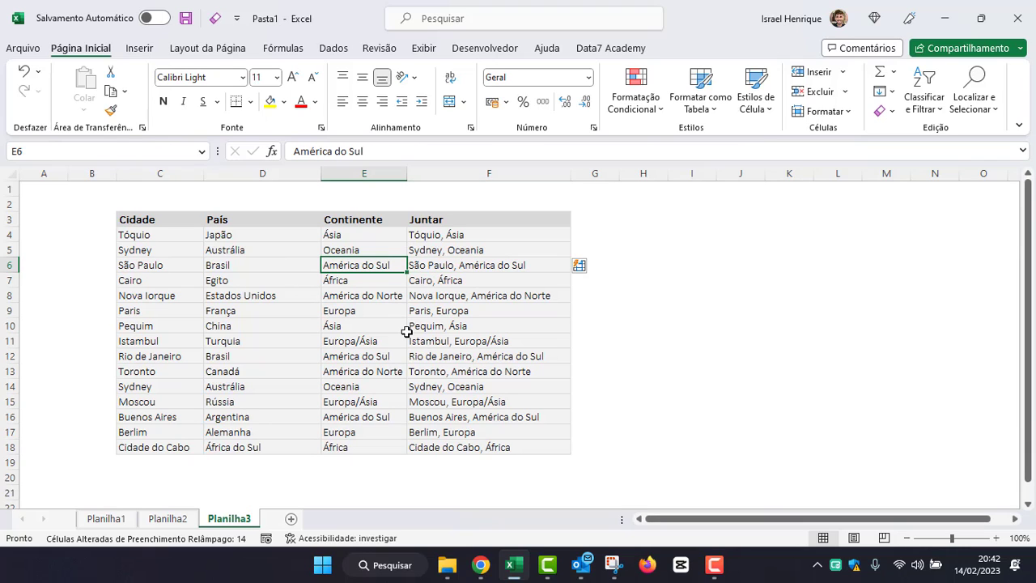
click(432, 265)
drag(456, 282, 476, 450)
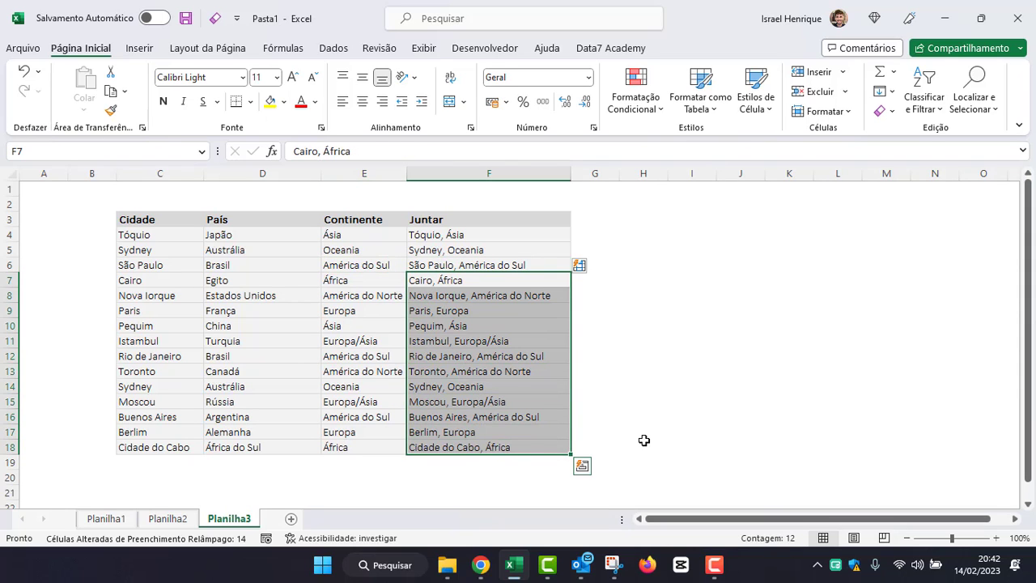
key(Delete)
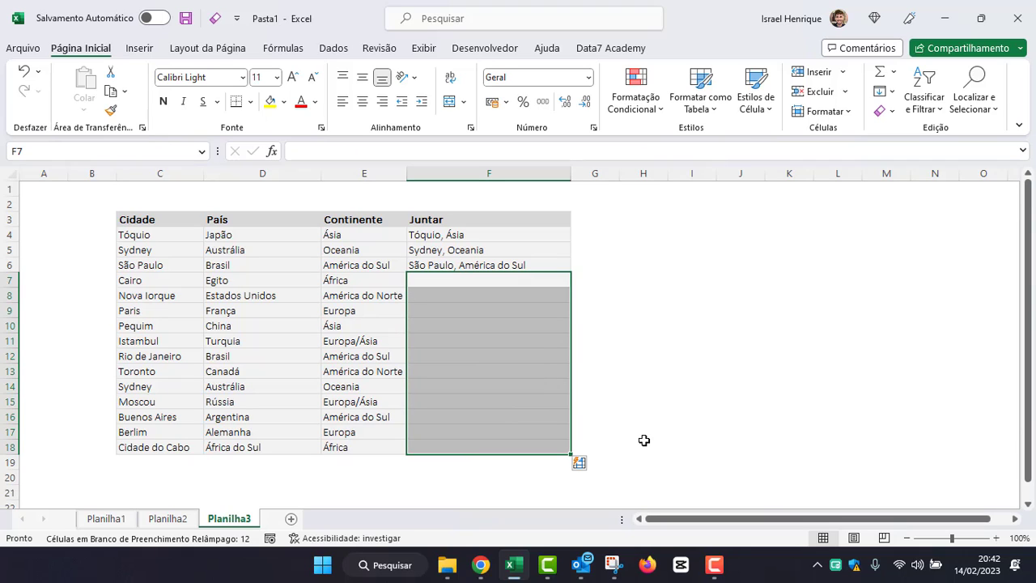
click(462, 280)
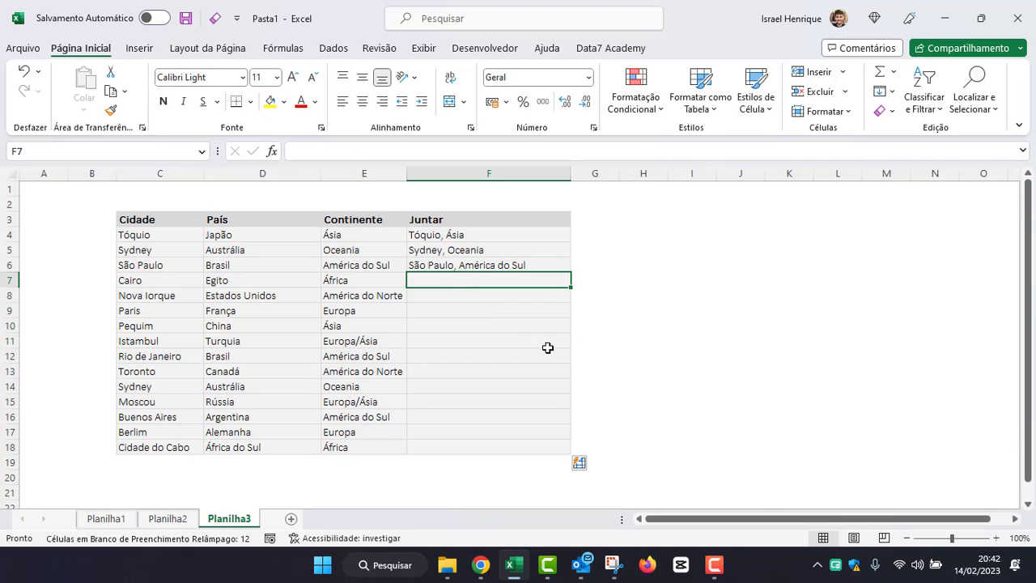
Enter "São Paulo, América" in F6 and Flash Fill the rest of the Juntar column from F7.
key(Up)
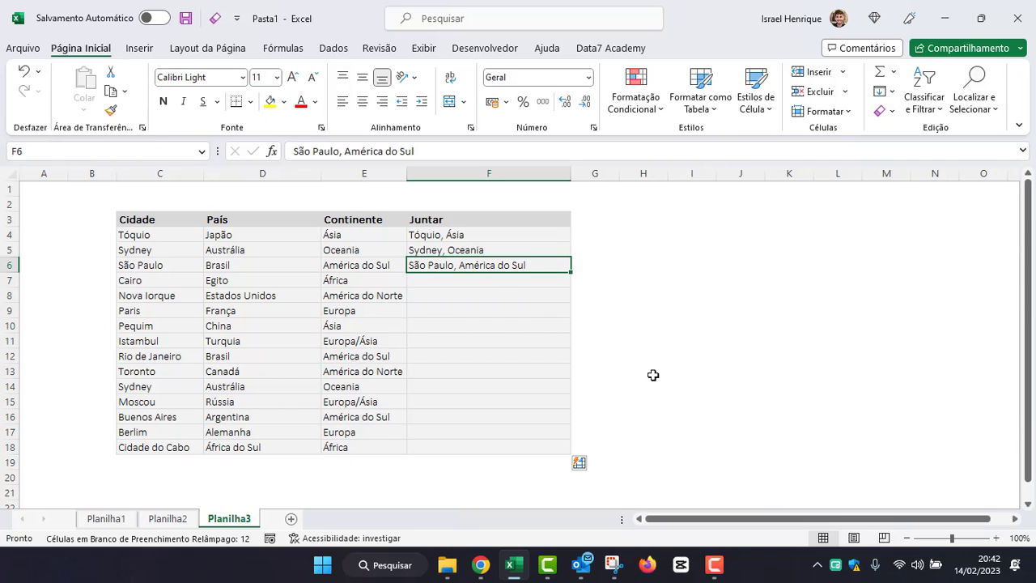
text(São Pau)
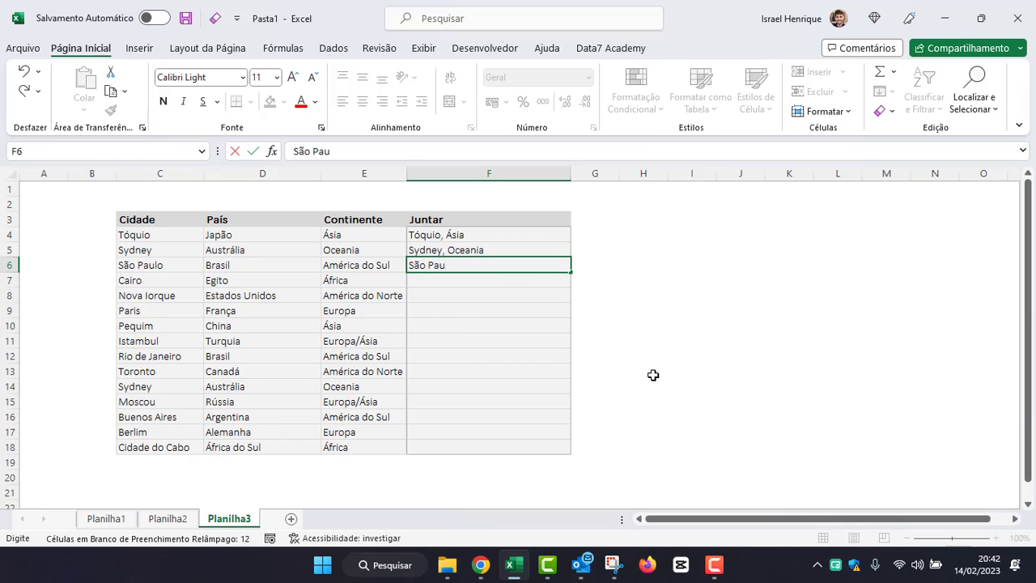
text(lo, América)
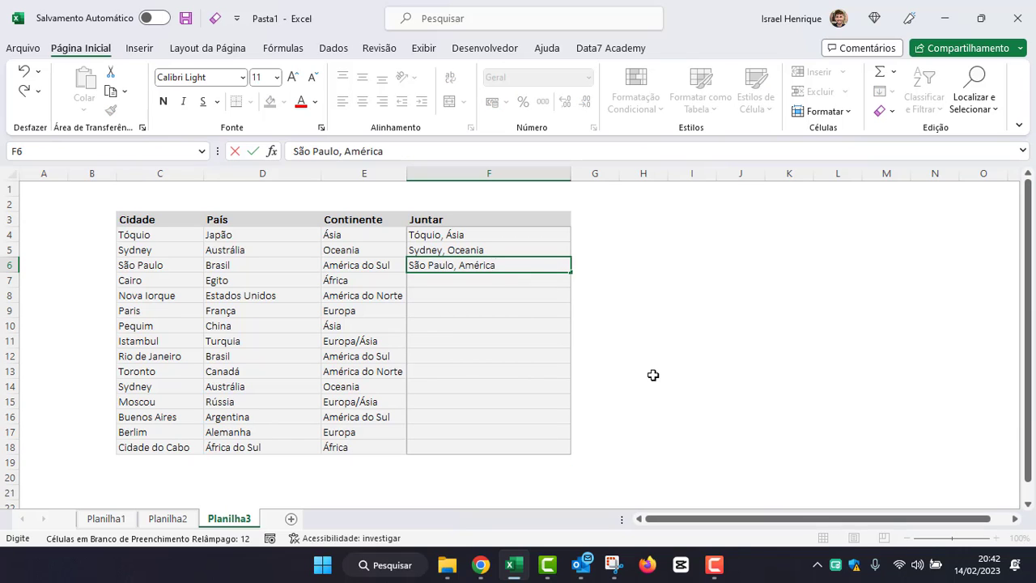
key(Return)
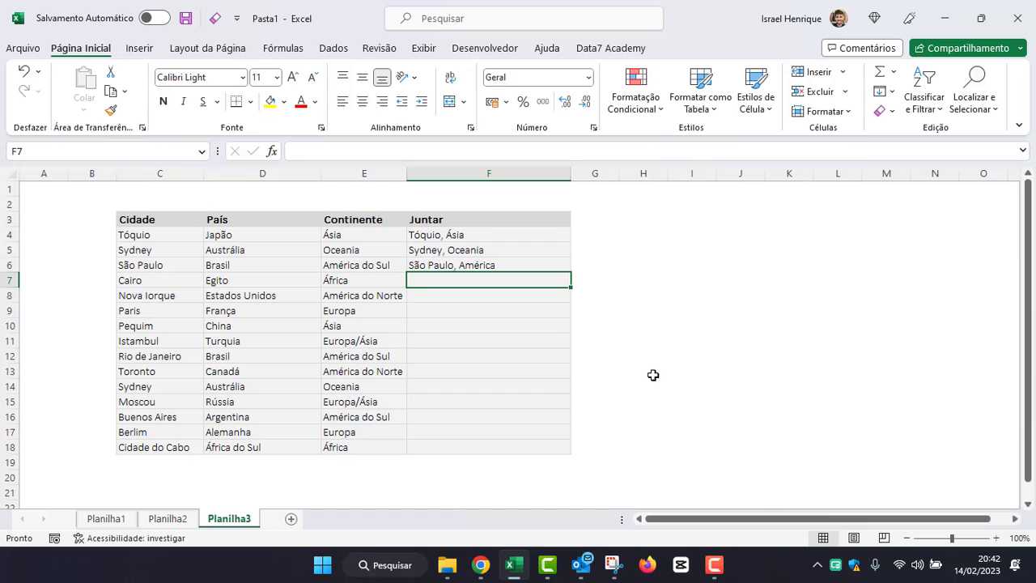
key(ctrl+e)
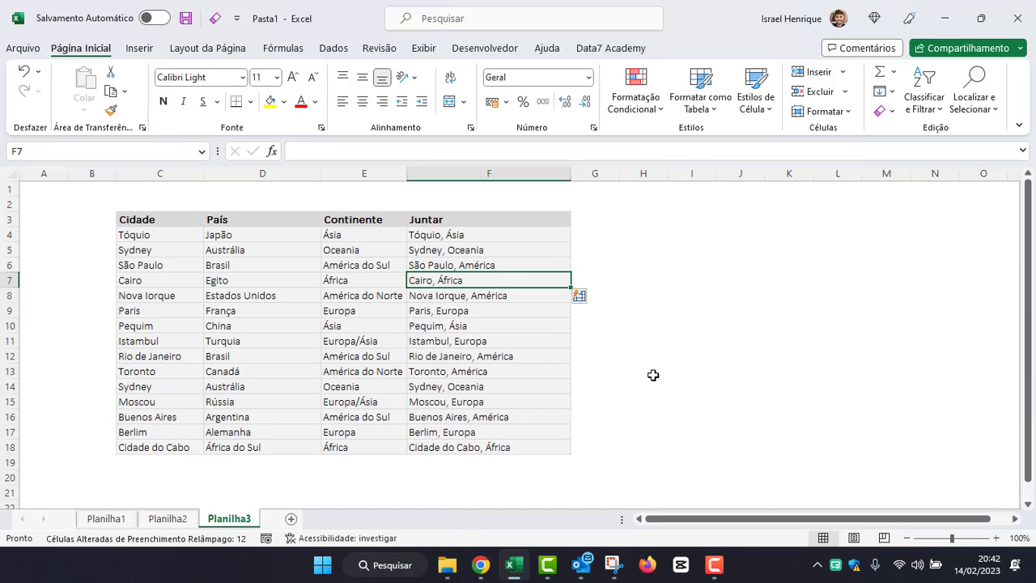
Compare the joined entries in F6, F8 and F12 with the continent in E6, and clear the range F7:F18.
click(452, 268)
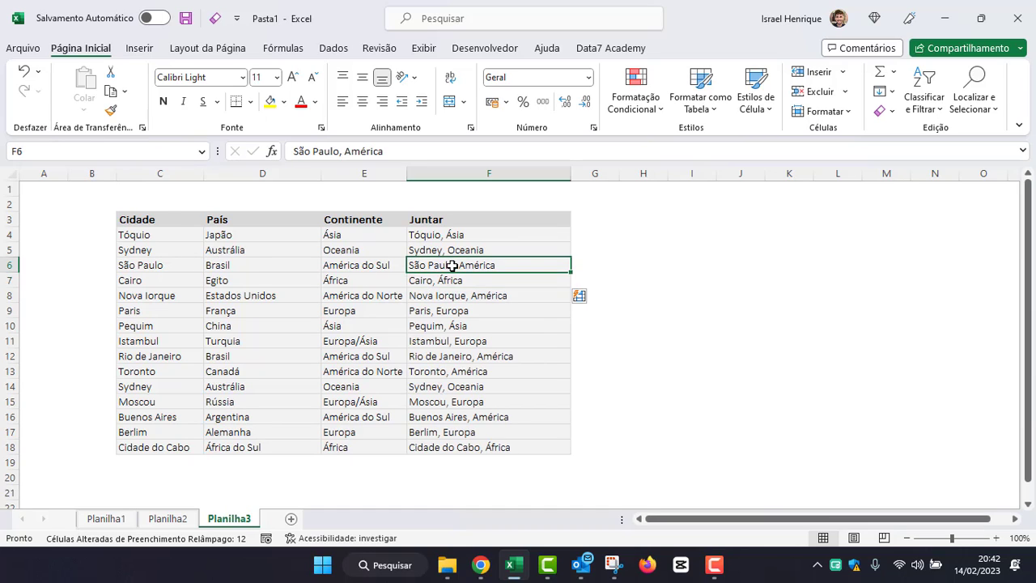
click(369, 265)
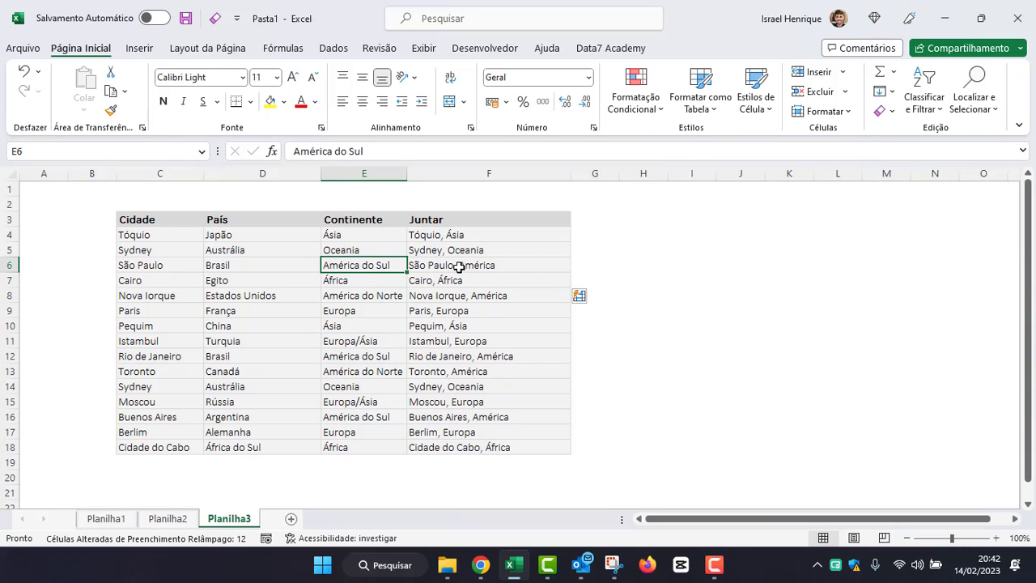
click(456, 295)
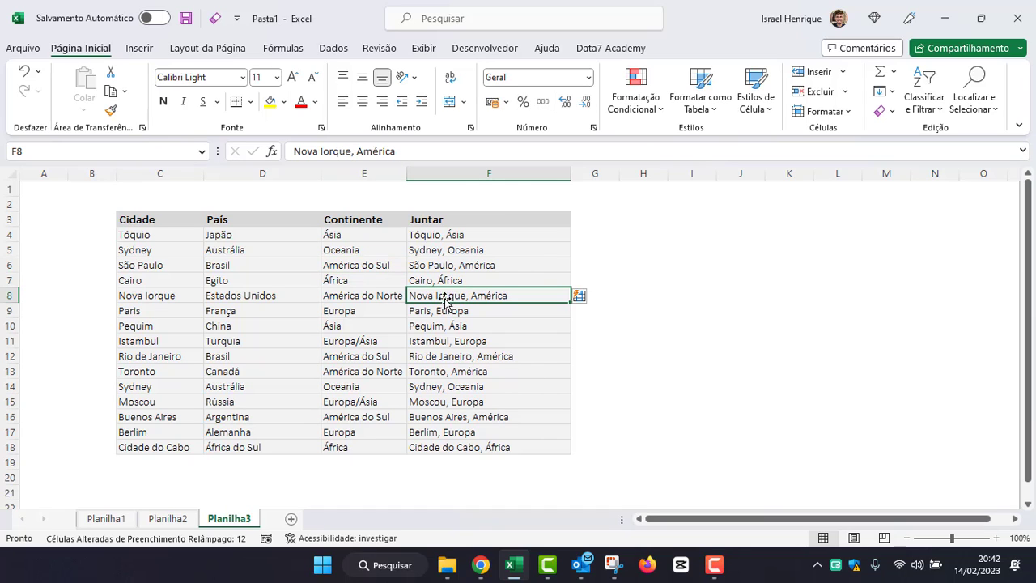
click(434, 357)
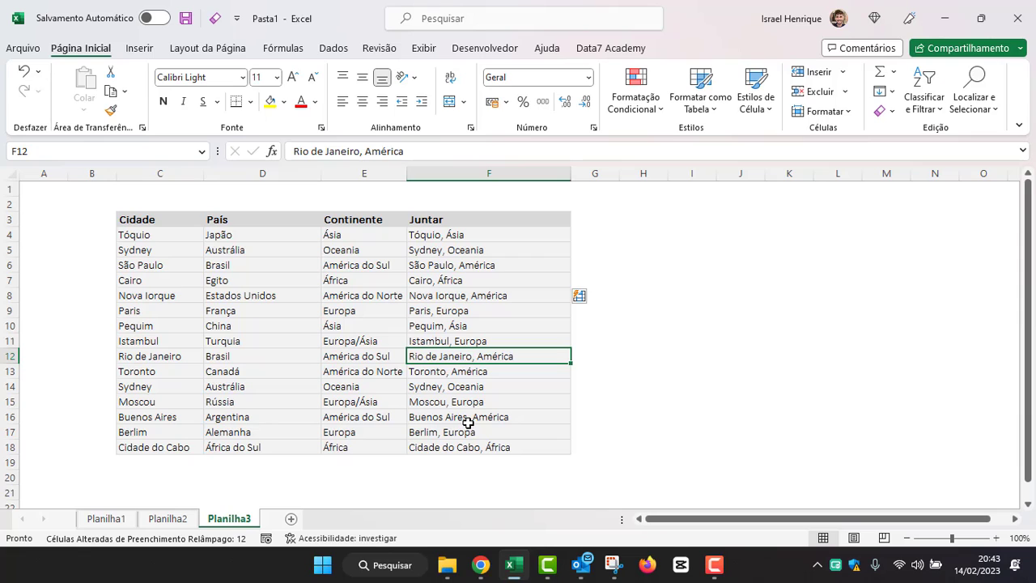
drag(462, 282, 489, 438)
key(Delete)
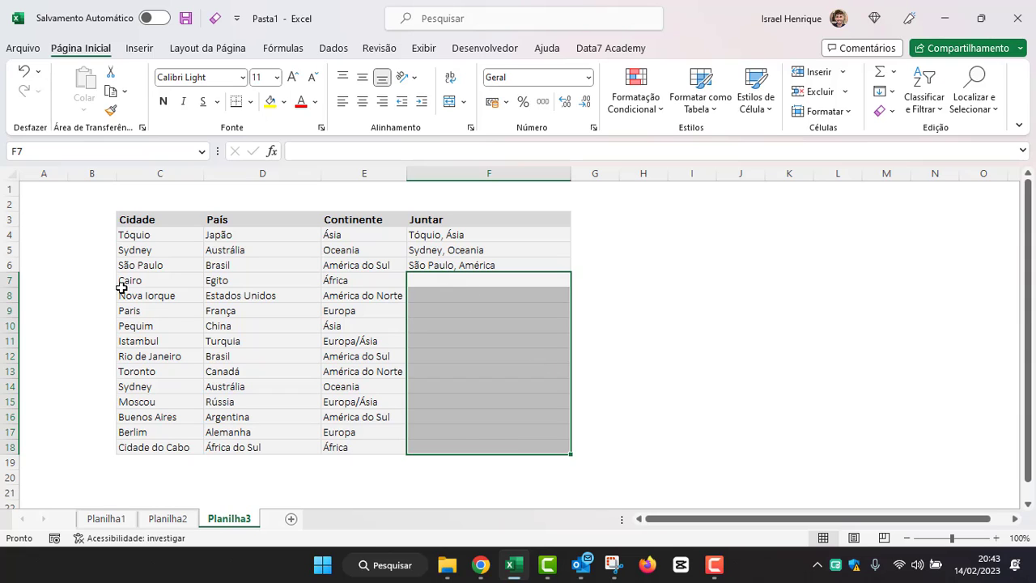
Enter "Nova, América" in F8, using only the first word of the city, and Flash Fill the empty Juntar cells.
click(151, 264)
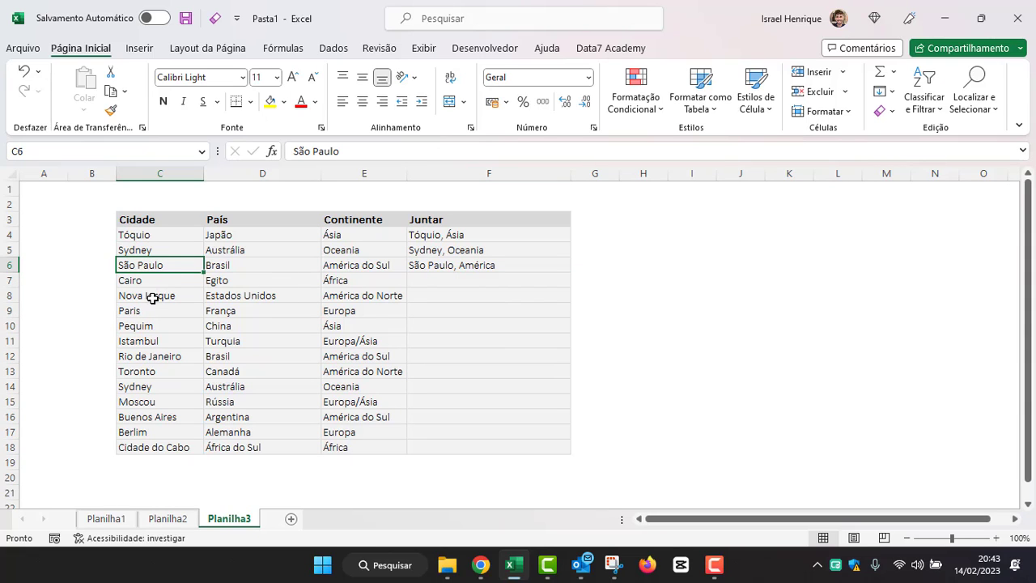
click(153, 296)
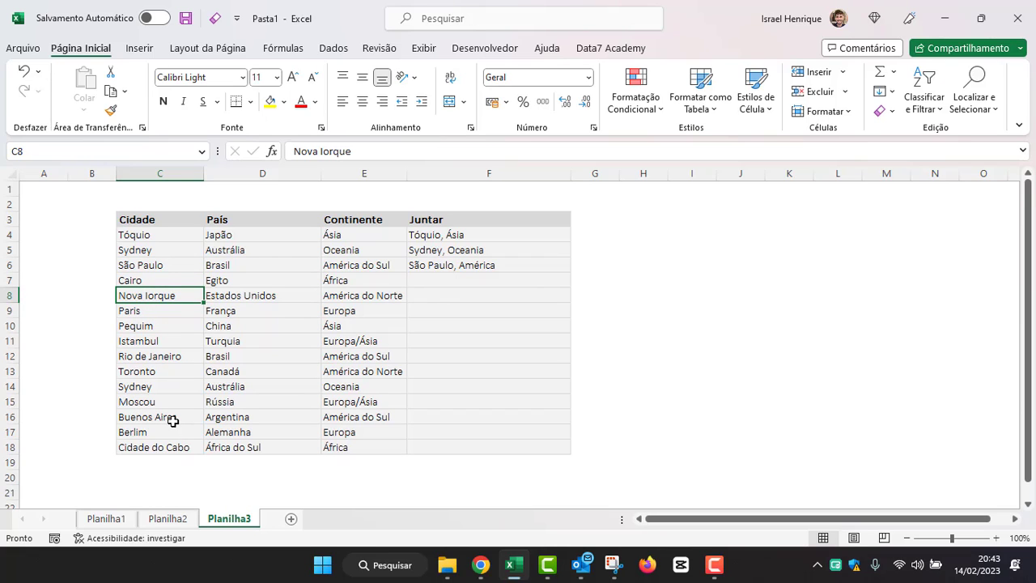
click(459, 283)
click(141, 301)
click(461, 298)
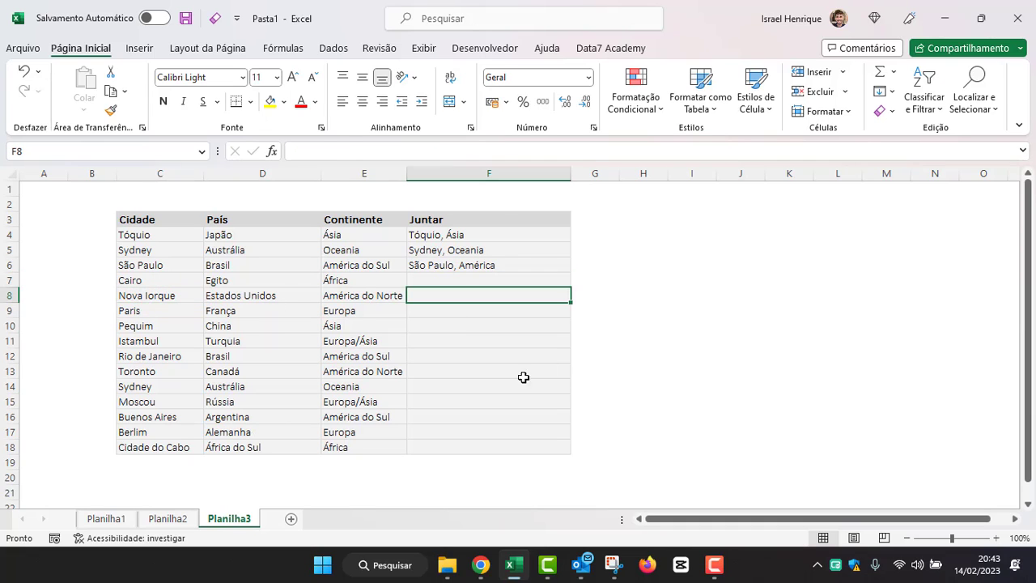
text(NO)
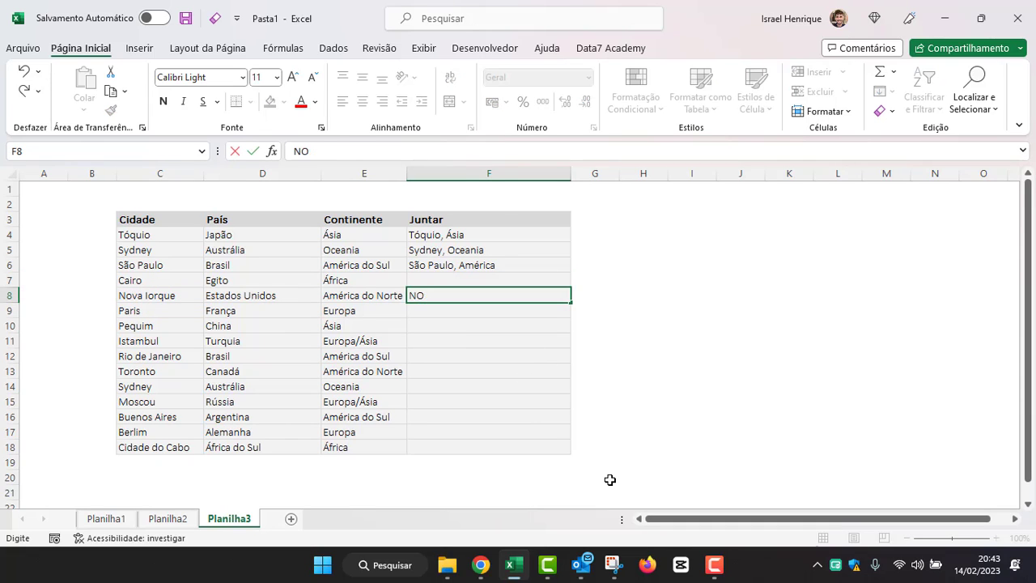
key(BackSpace)
text(ova, América)
key(Return)
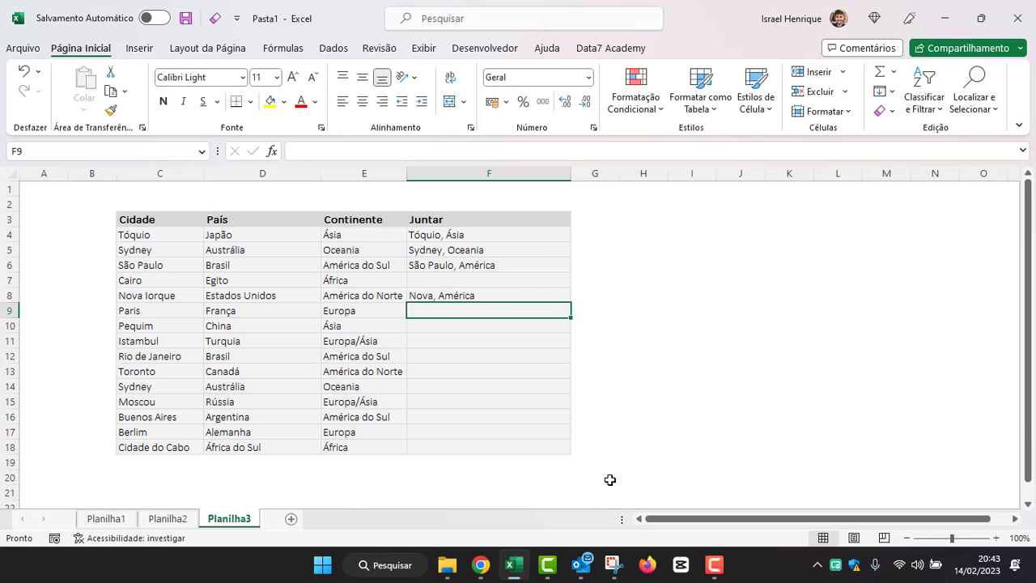
key(ctrl+e)
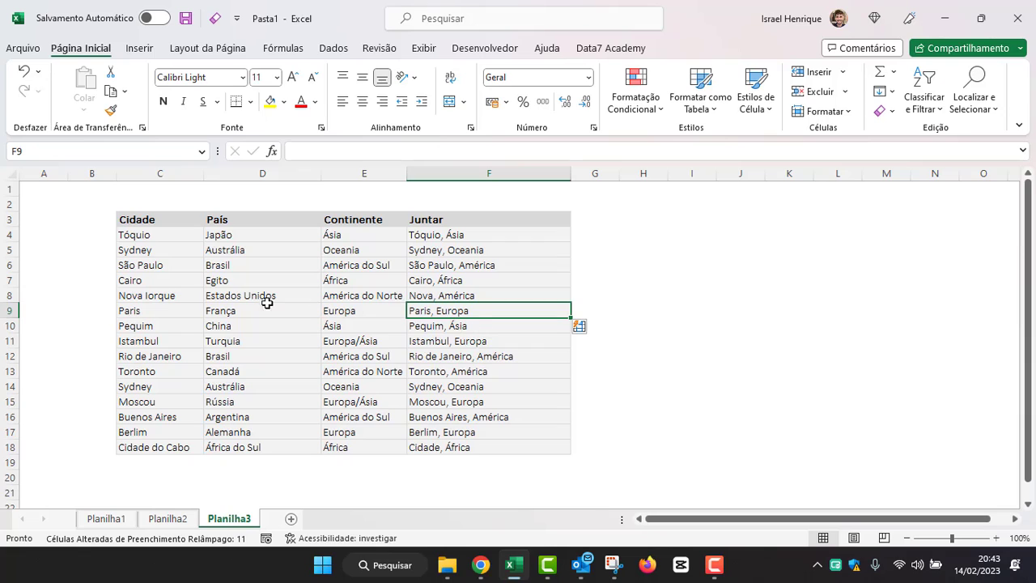
Check the joined entries in F8, F16 and F6 against the city in C8, and clear the range F6:F18.
click(476, 296)
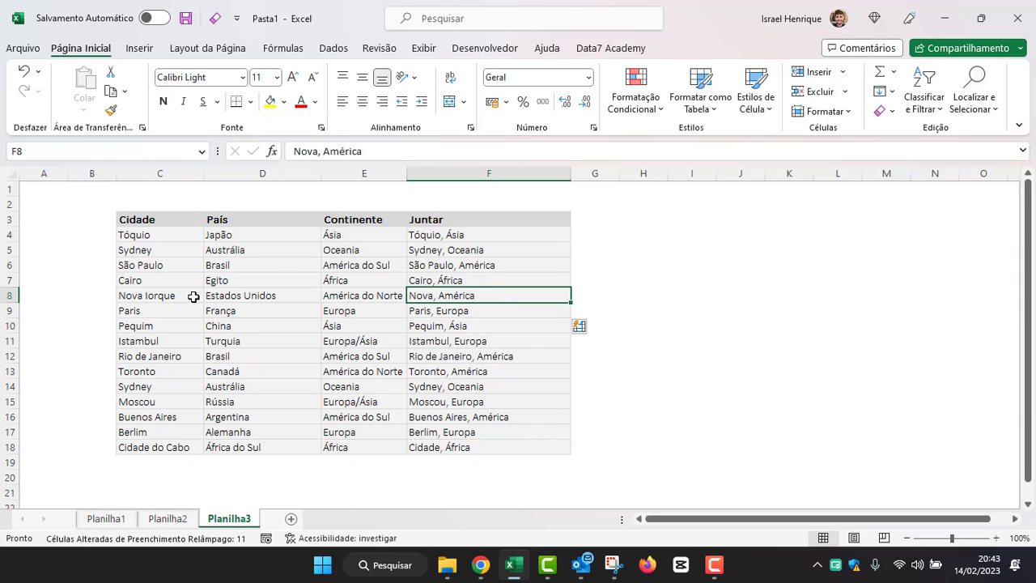
click(162, 295)
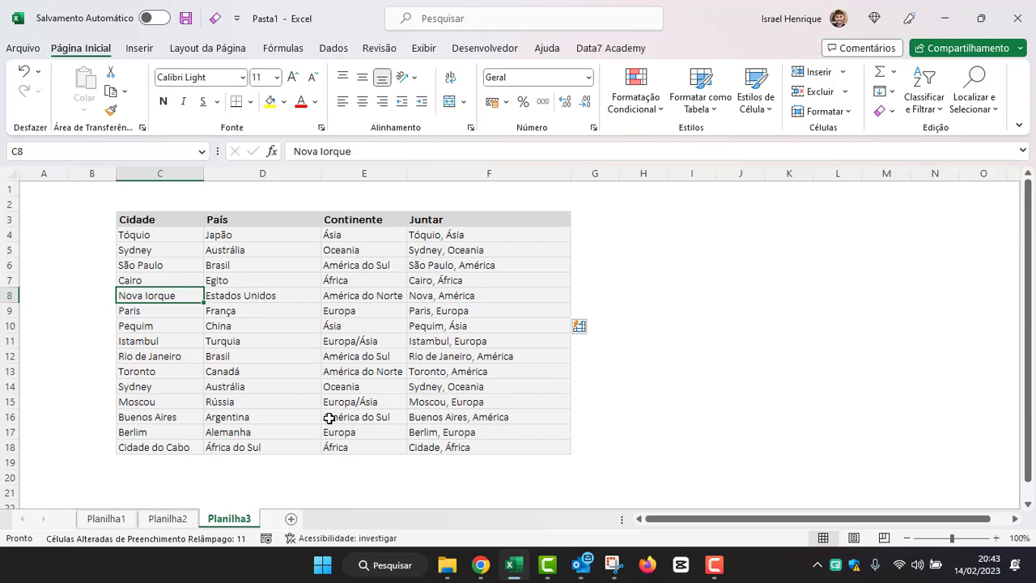
click(439, 420)
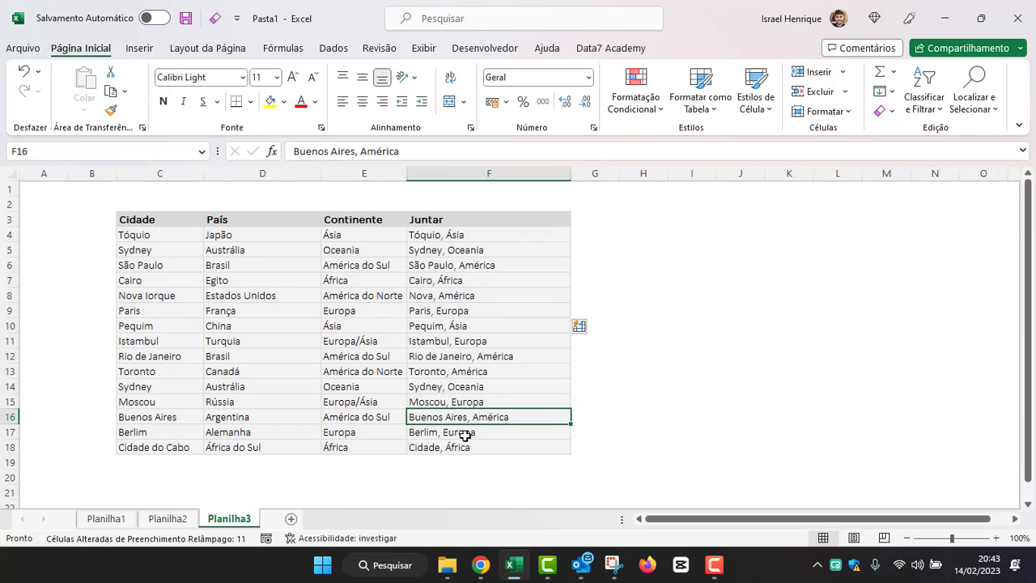
click(434, 267)
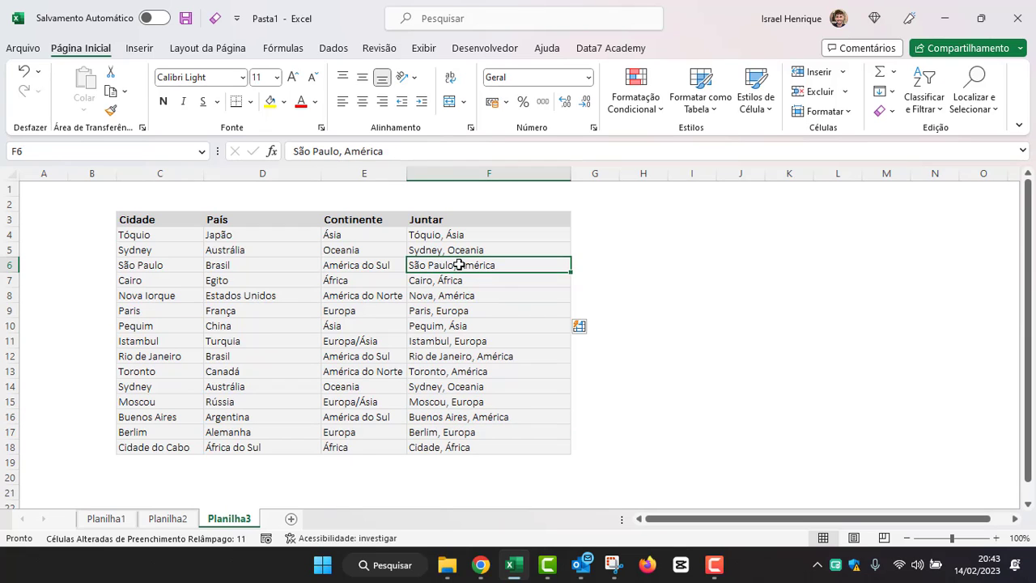
drag(459, 265, 462, 446)
key(Delete)
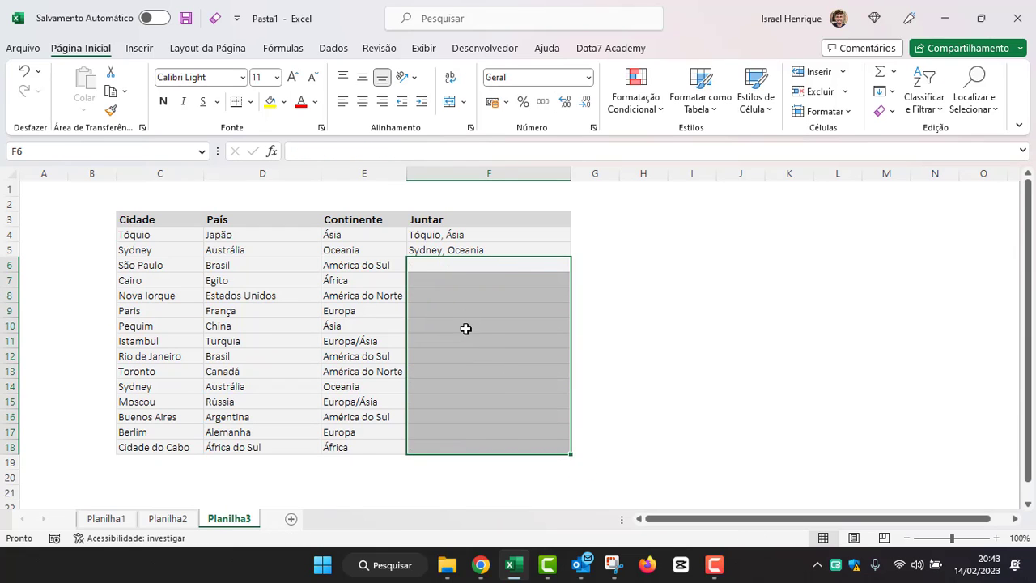
Enter "São, América" in F6, using only the first word of the city and of the continent.
click(458, 265)
text(São)
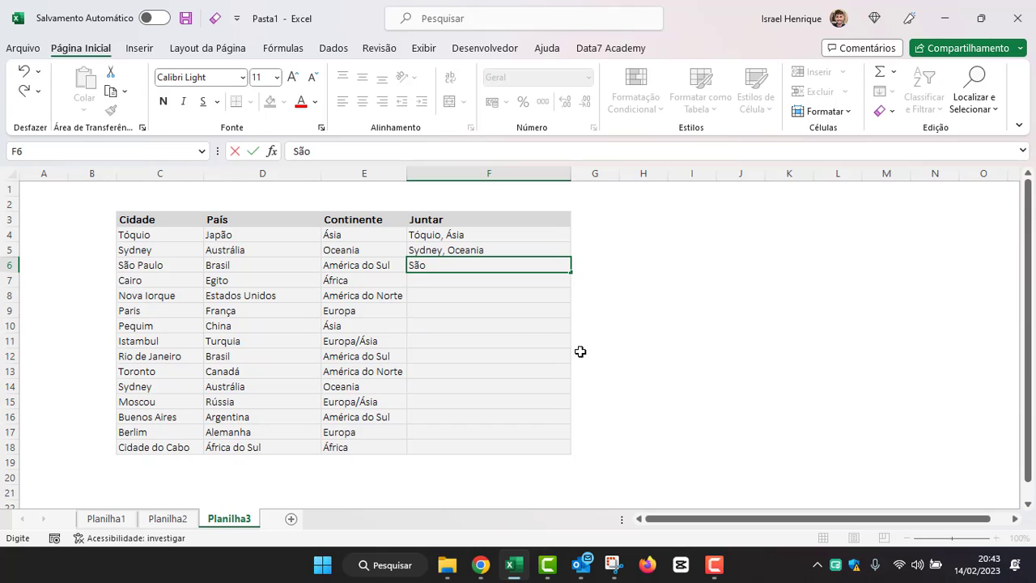
text(, América)
key(Return)
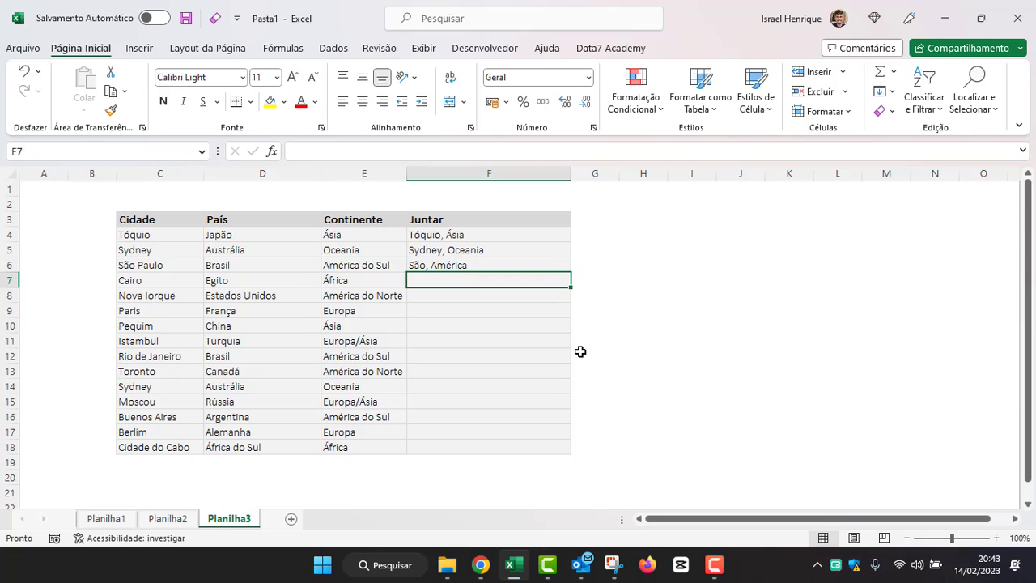
Enter "Nova, América" in F8 as a second example and Flash Fill the remaining Juntar cells.
click(465, 295)
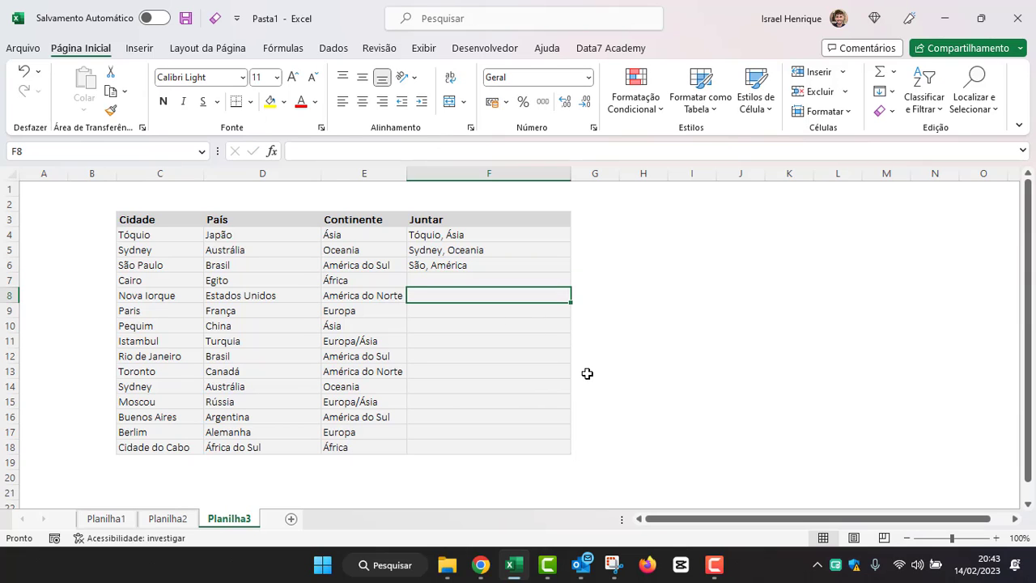
text(Nova, A)
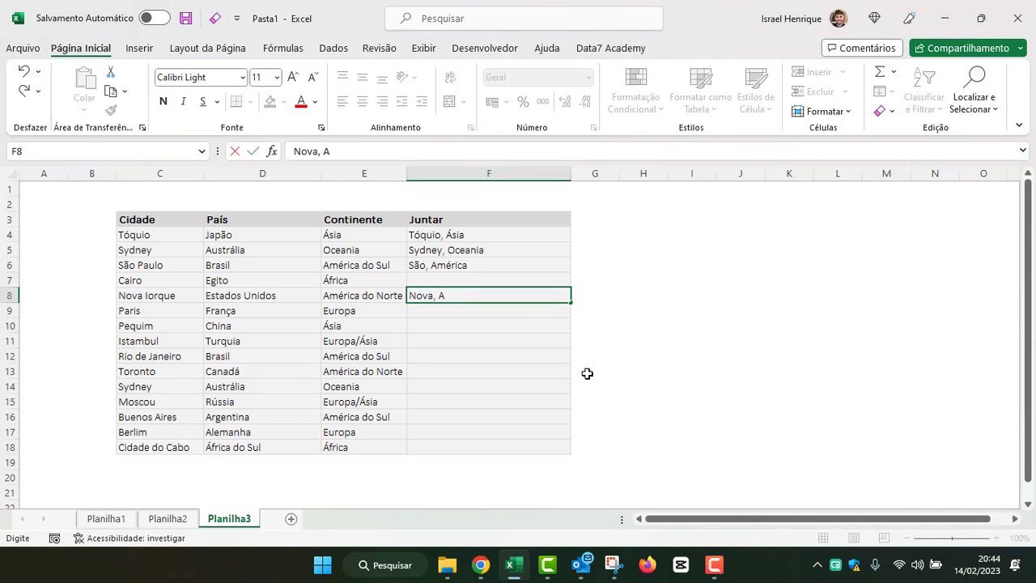
text(méticica)
key(Return)
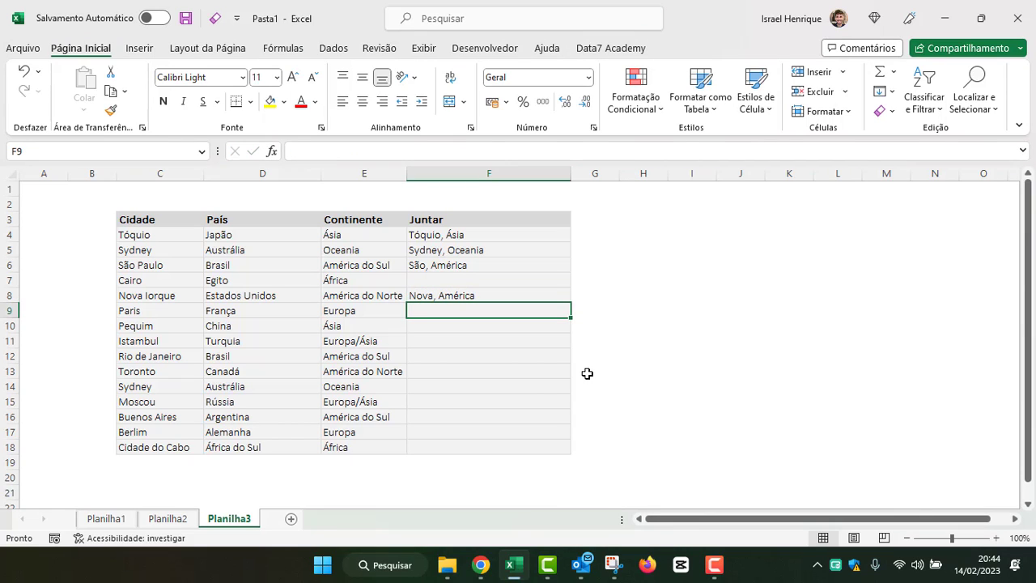
key(ctrl+e)
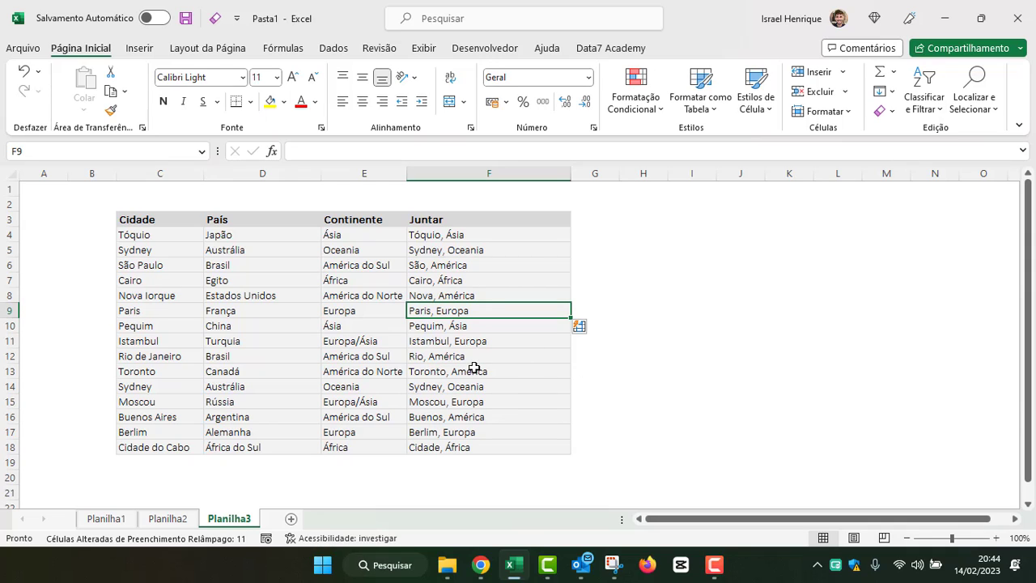
Compare the joined entries in F12 and F16 with their cities in C12 and C16, ending on the first city in C4.
click(142, 357)
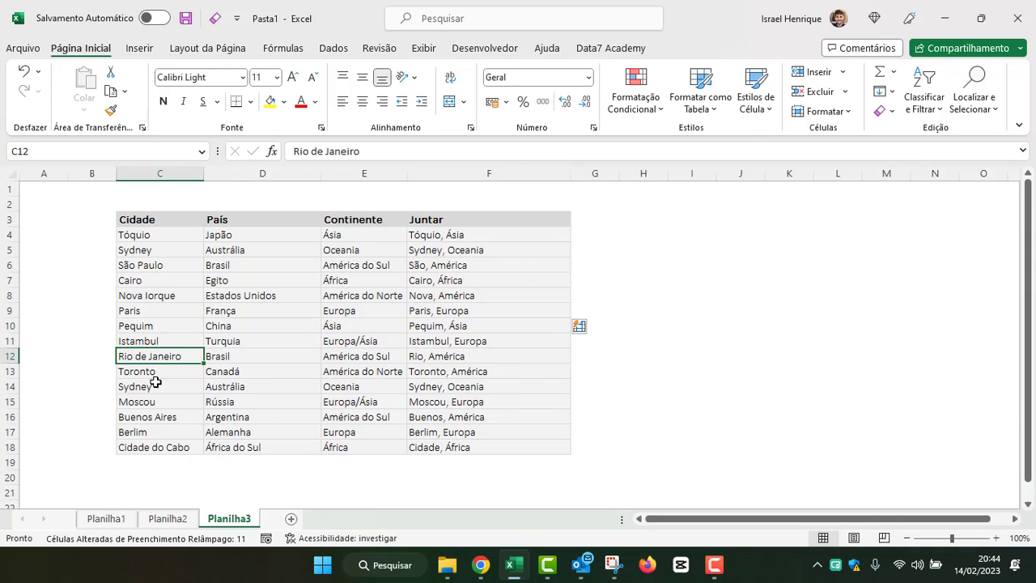
click(432, 358)
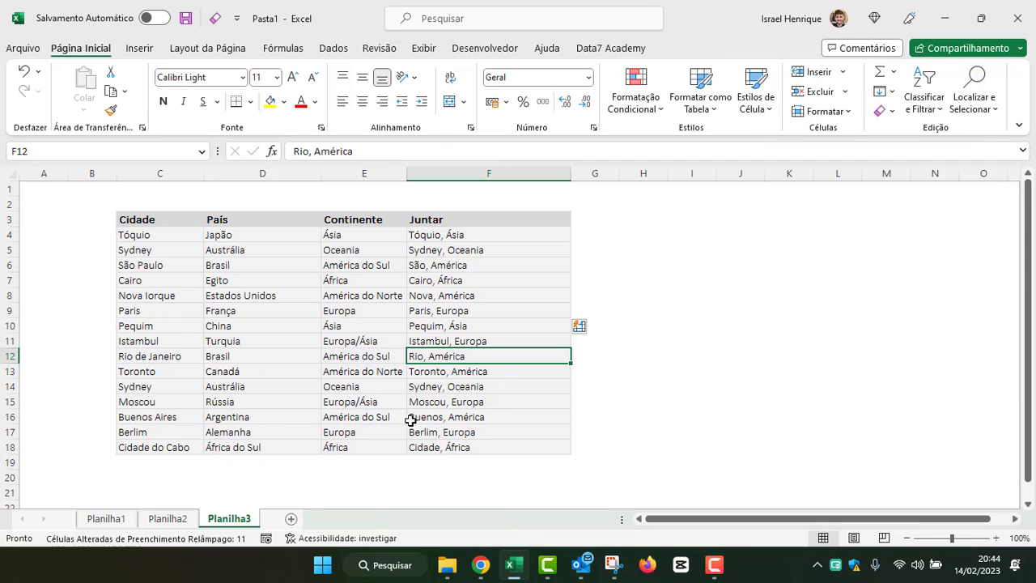
click(141, 417)
click(428, 415)
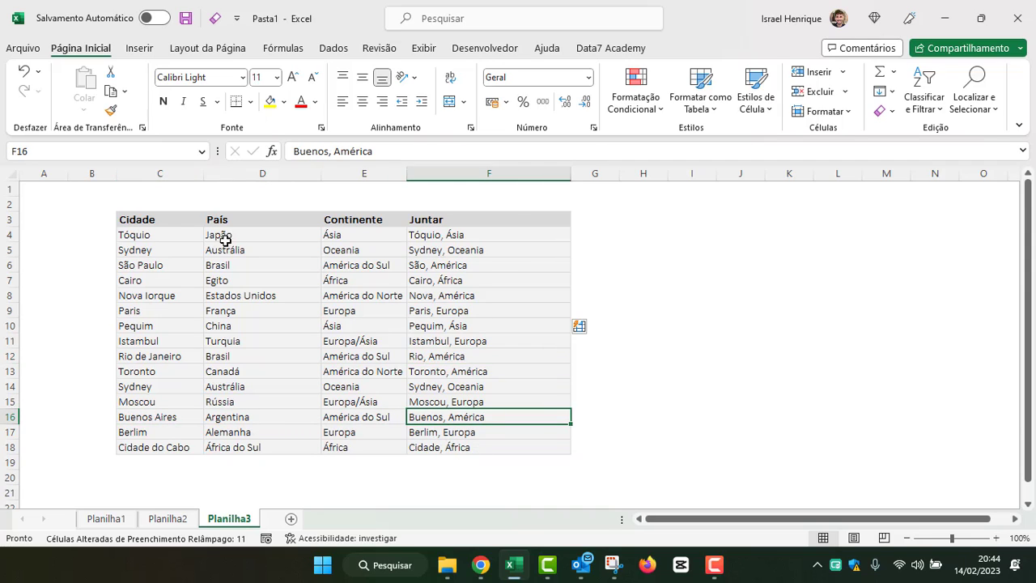
click(162, 235)
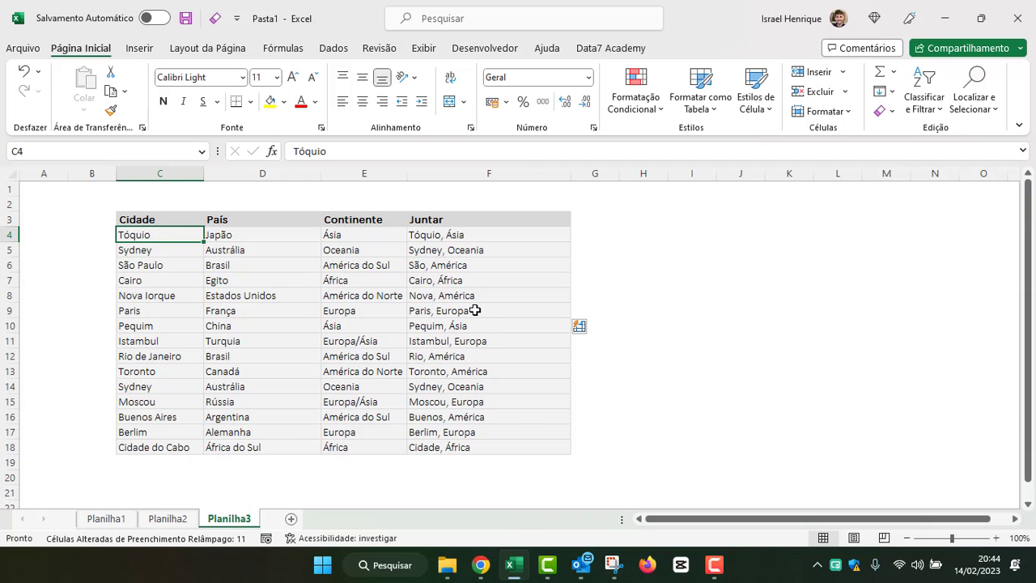
Review the split first and middle names in C3 and D3 and the car entry in G3 on the Planilha1 sheet.
click(106, 519)
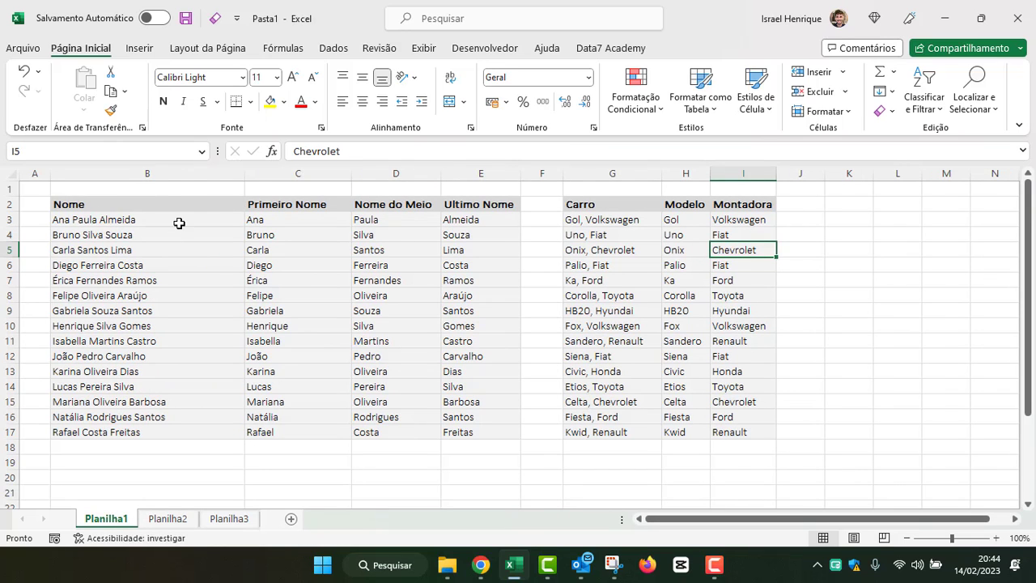
click(301, 223)
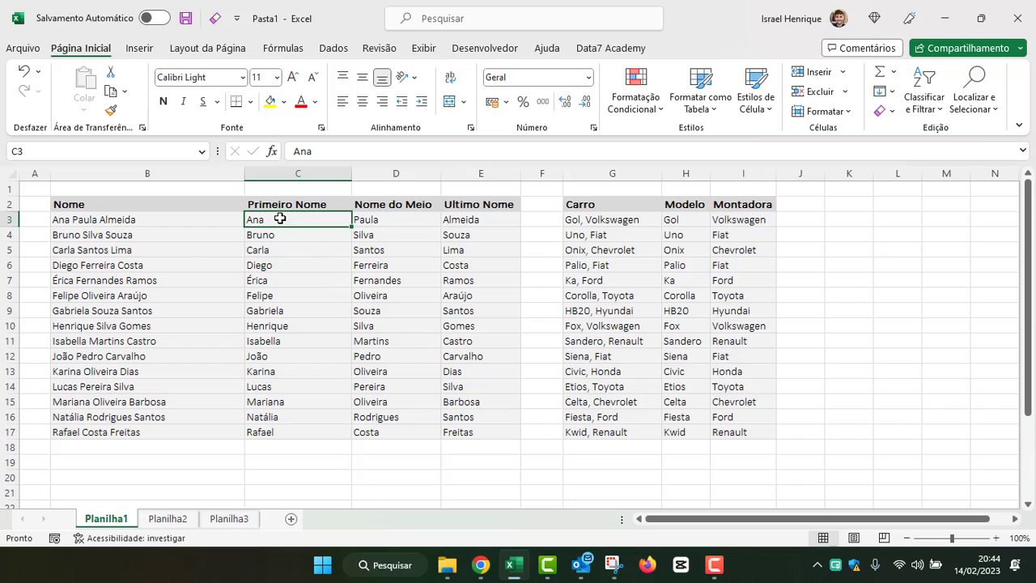
click(393, 222)
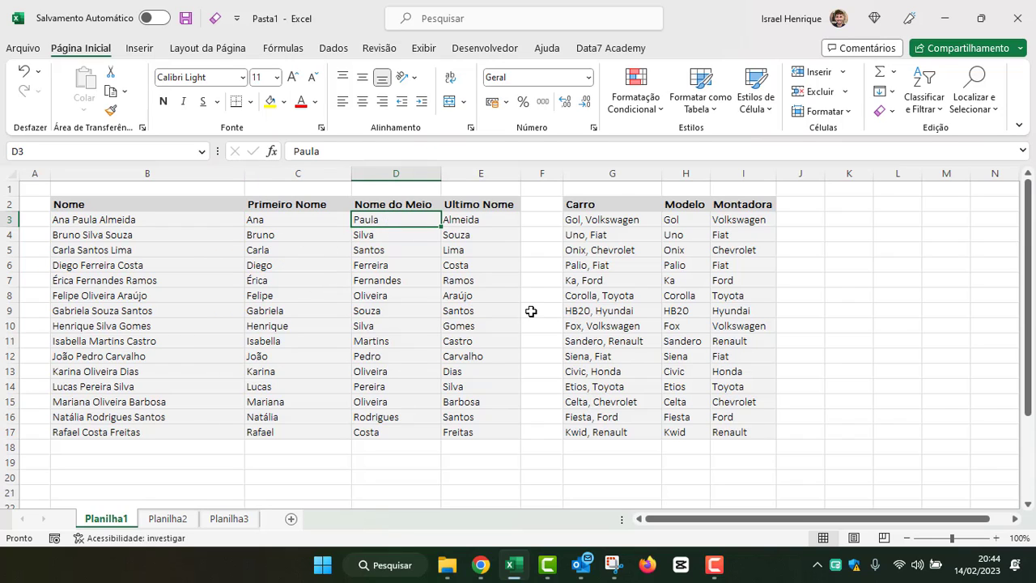
click(599, 220)
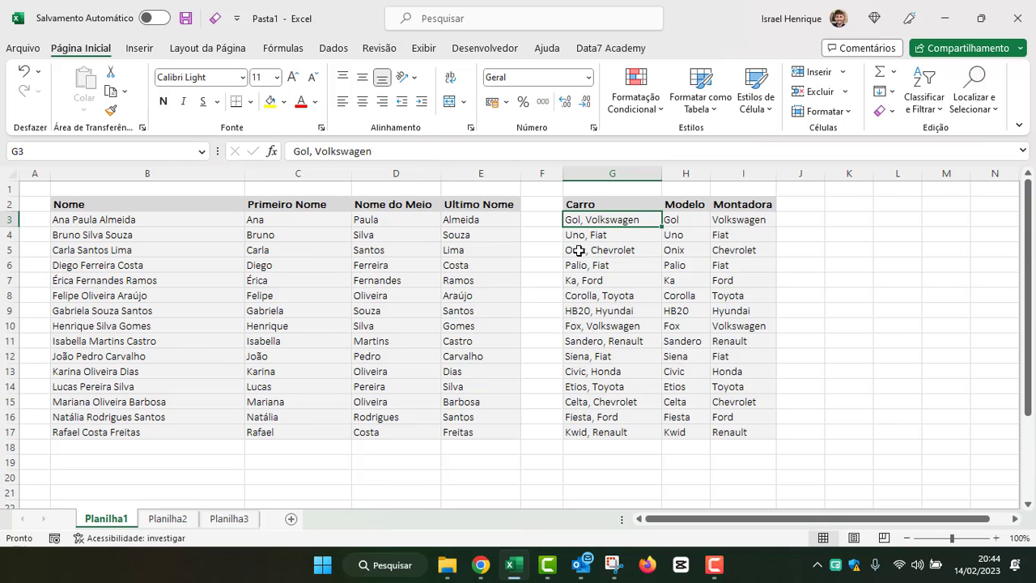
Review the split addresses on Planilha2 and the joined cities on Planilha3, ending back on Planilha1.
click(173, 515)
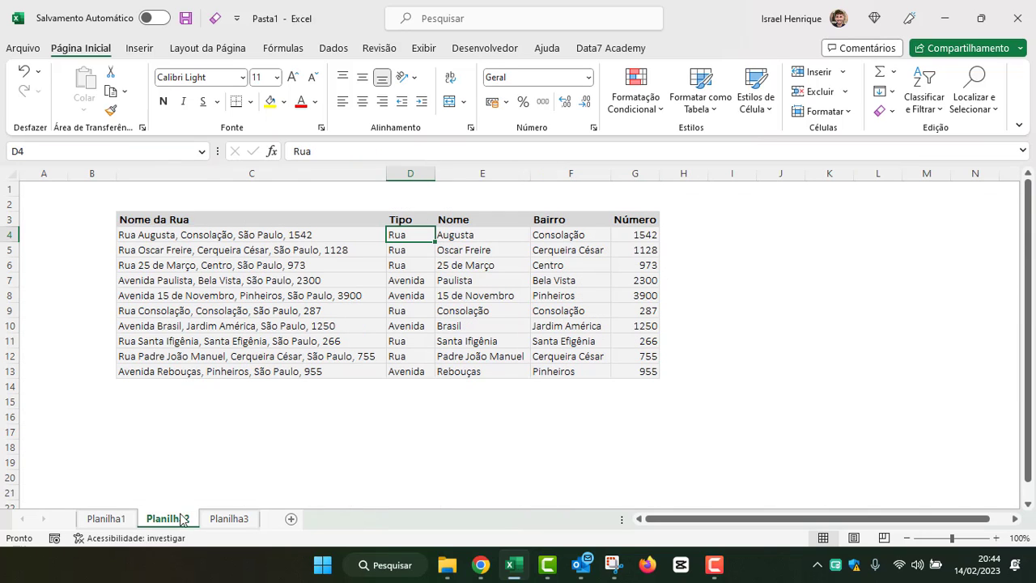
click(237, 520)
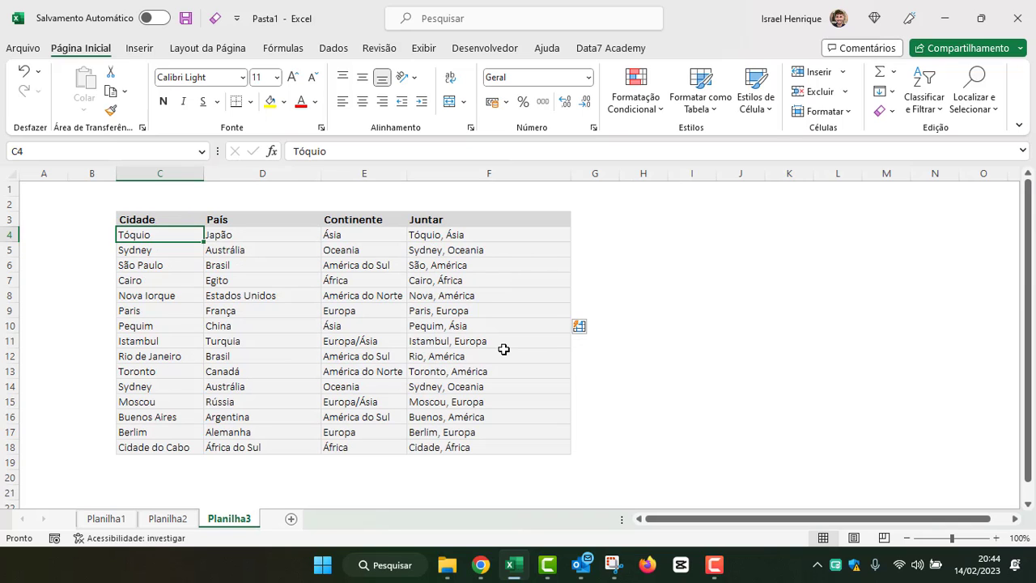
click(106, 518)
Replace the last name within the full name in B3 with a different surname and check the split last name in E3.
click(111, 215)
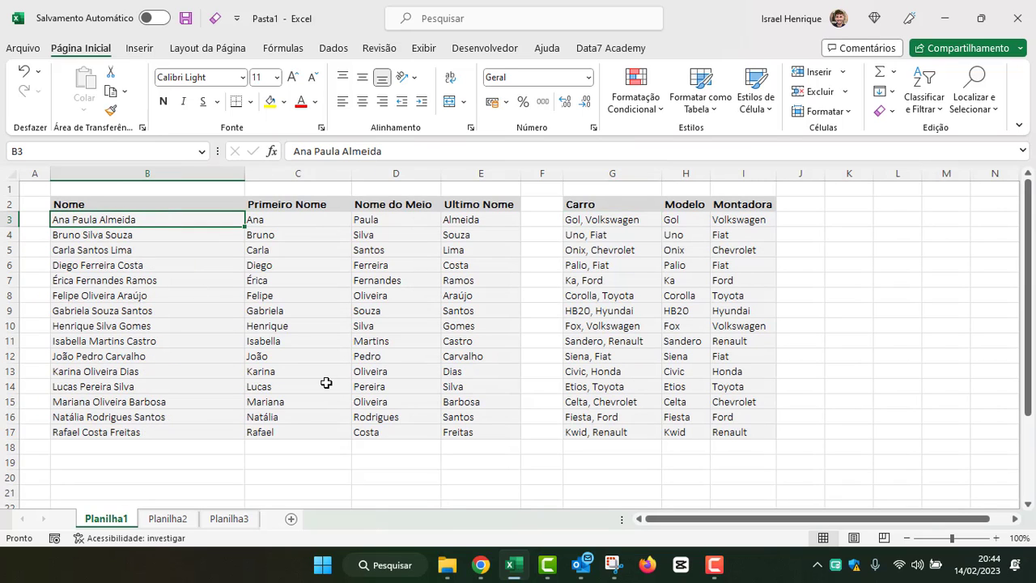
double_click(121, 217)
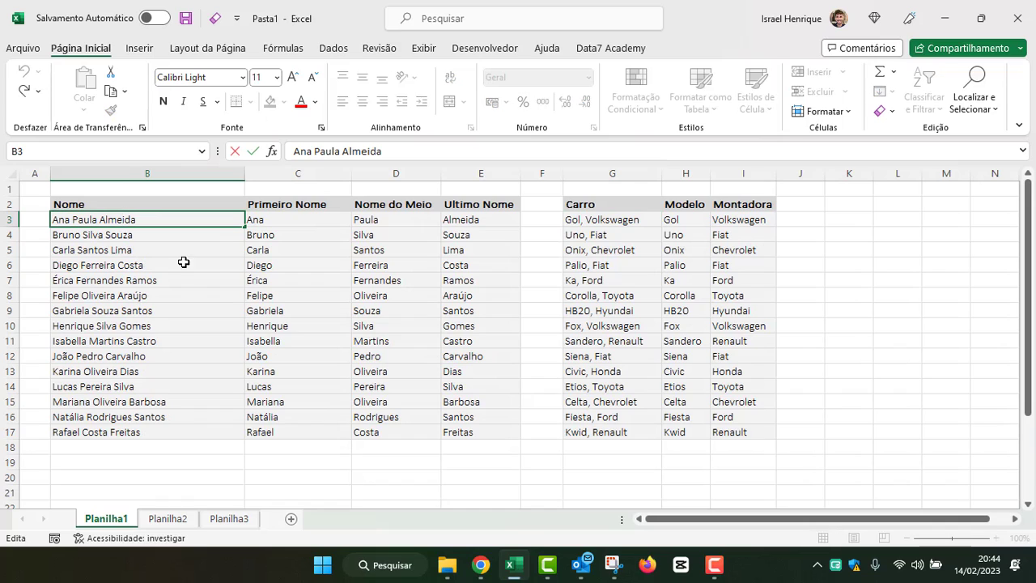
double_click(121, 219)
text(S)
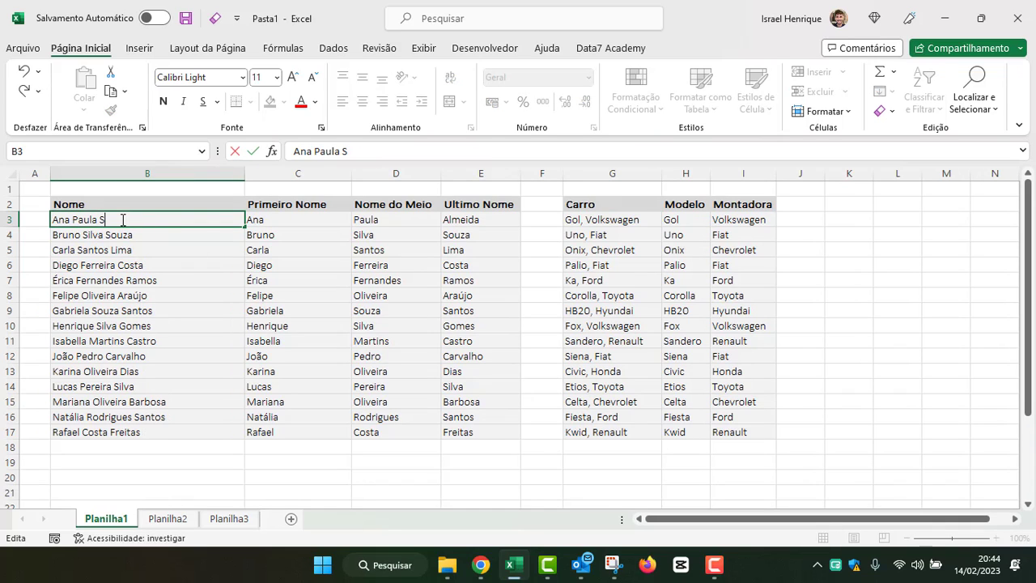
text(ilva)
key(Return)
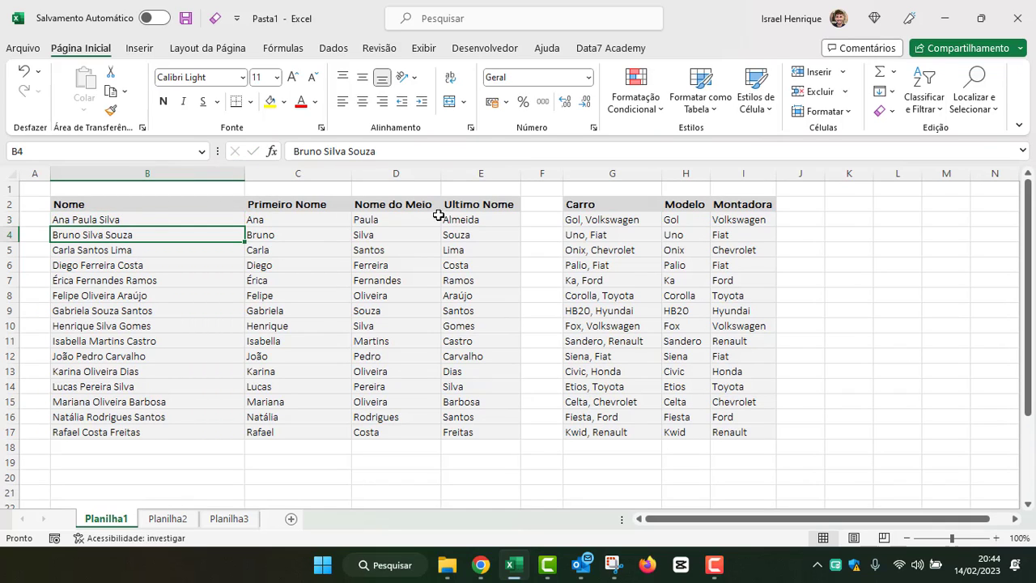
click(464, 220)
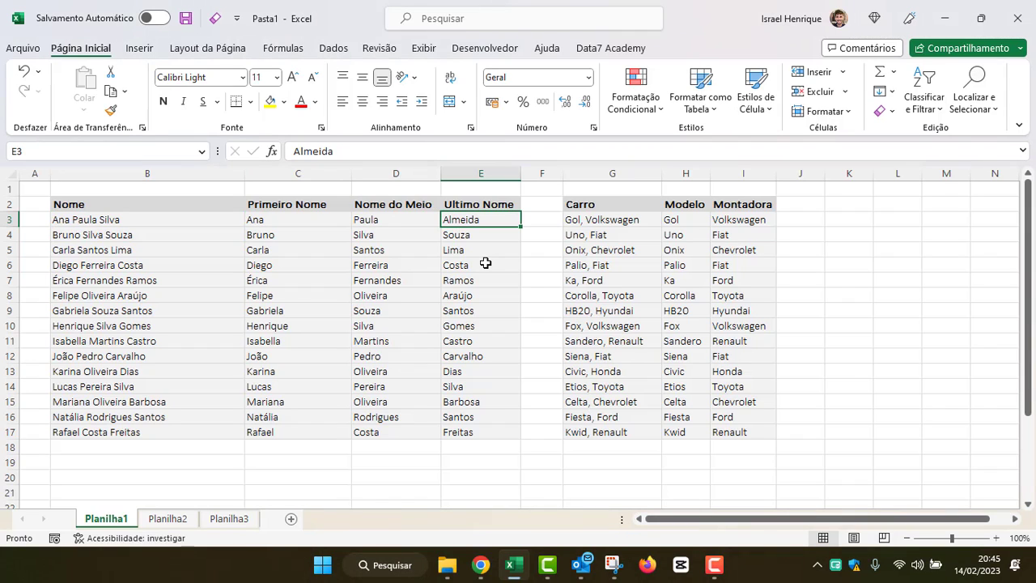